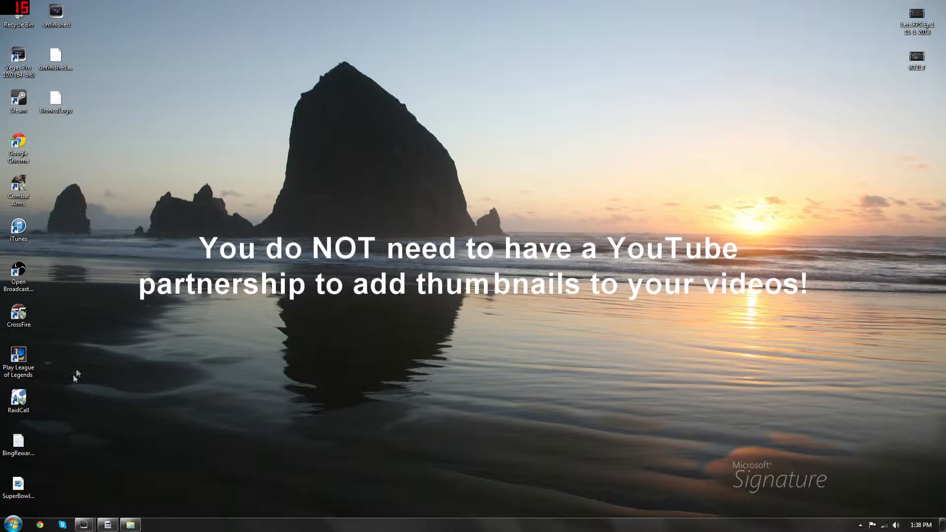
Step: Search the installed programs for GIMP
click(12, 524)
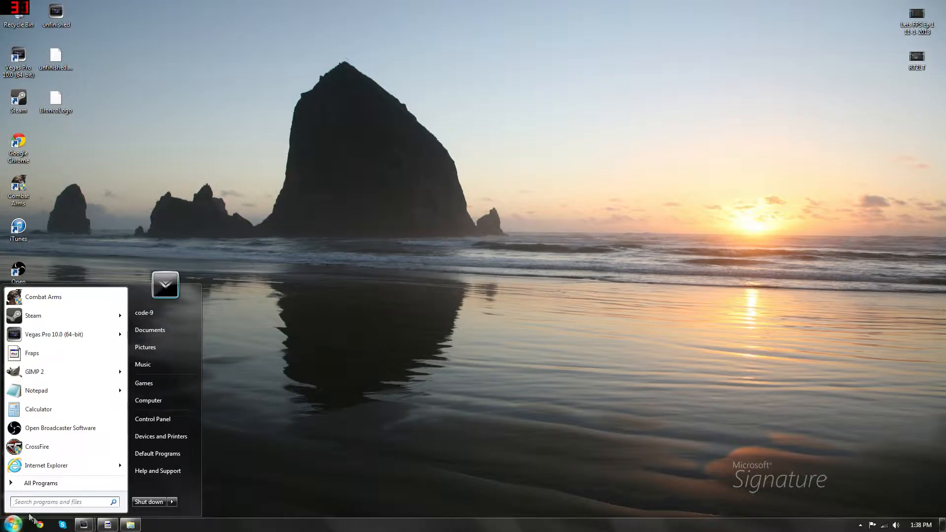
text(gimp)
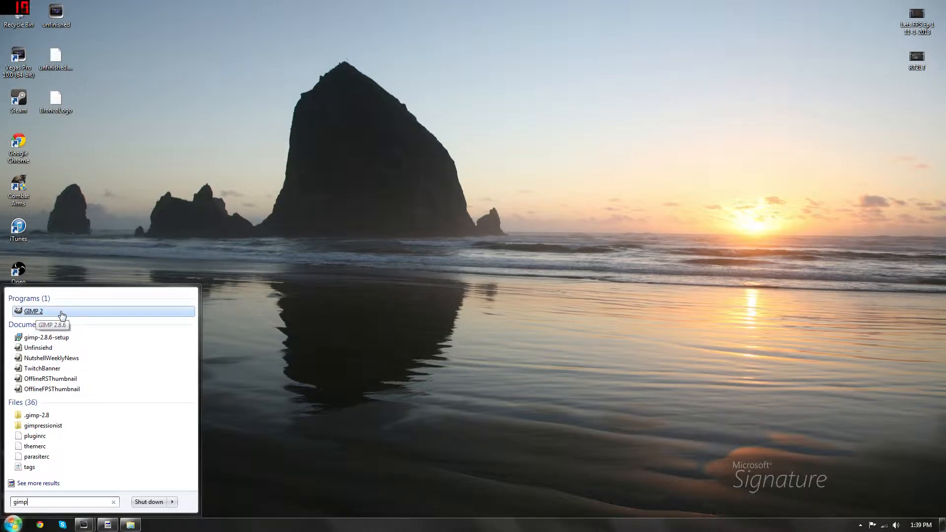
click(264, 250)
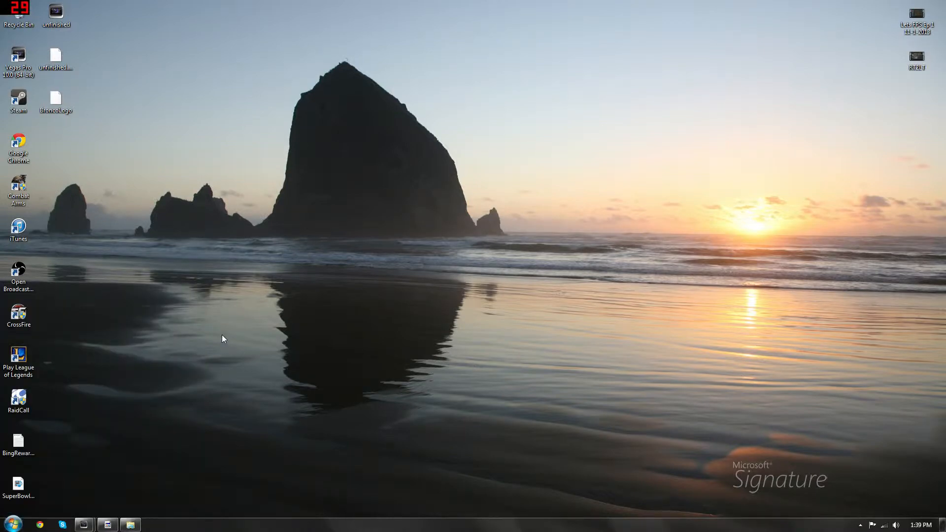
Step: Bring up the Vegas Pro project to view its video render, and minimise it again
mouse_move(84, 525)
click(88, 463)
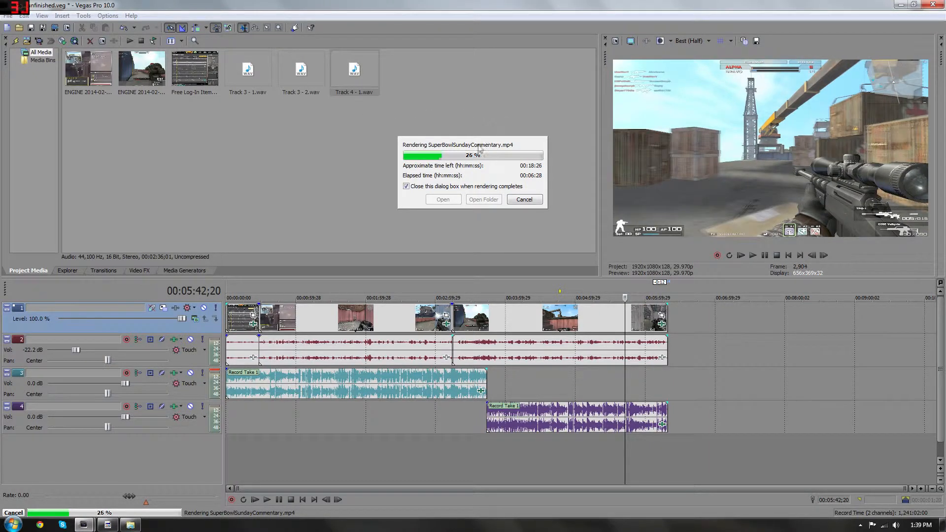
click(901, 6)
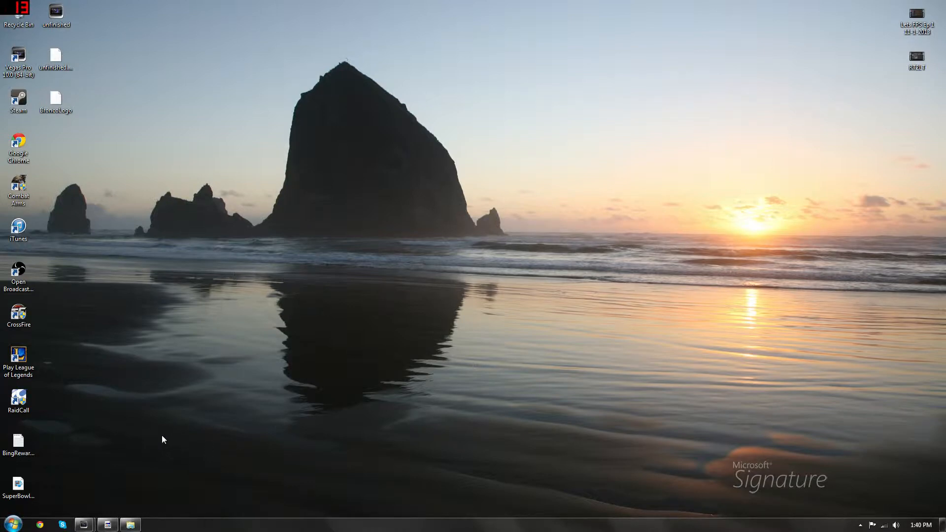
Step: Delete the BroncoLogo file from the desktop
right_click(55, 98)
click(125, 257)
click(512, 306)
Step: Open Google Chrome on the Google home page
click(40, 525)
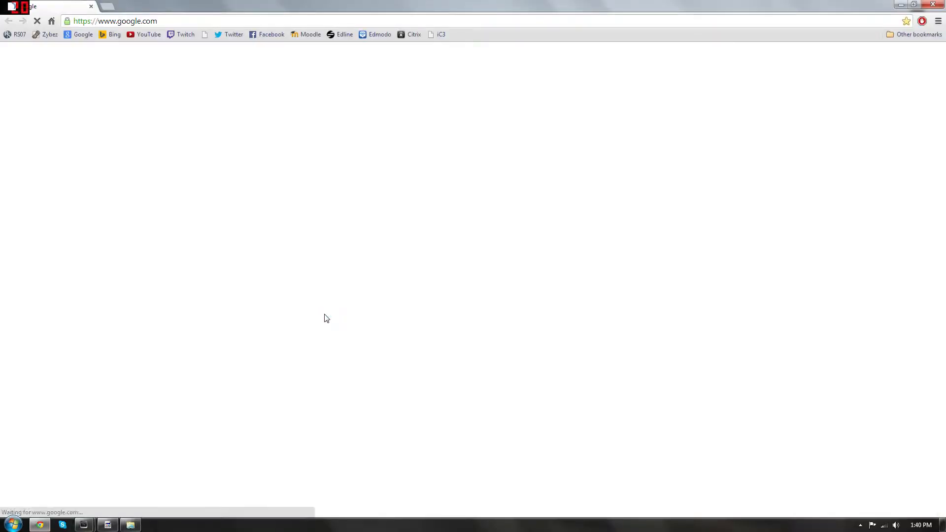
drag(266, 1, 373, 1)
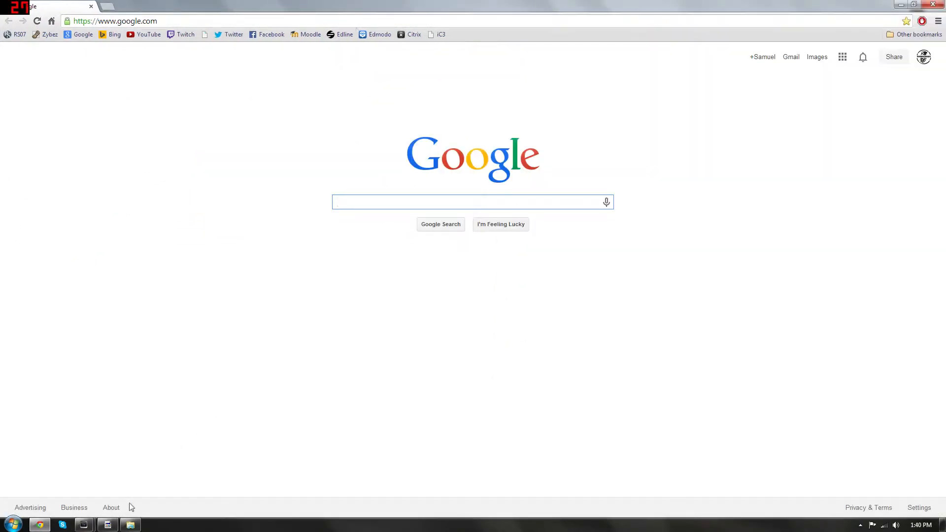
Step: Check the render progress in Vegas Pro and return to the browser
click(84, 525)
click(106, 481)
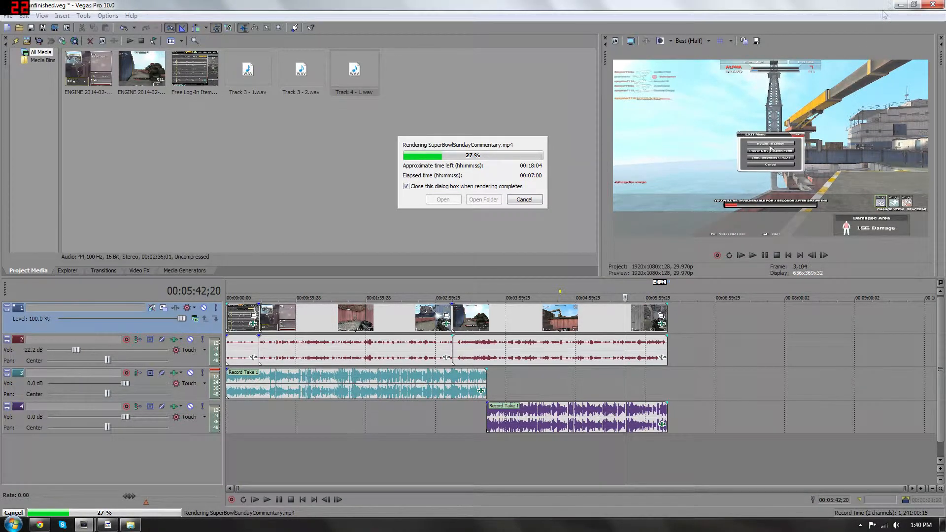
click(901, 5)
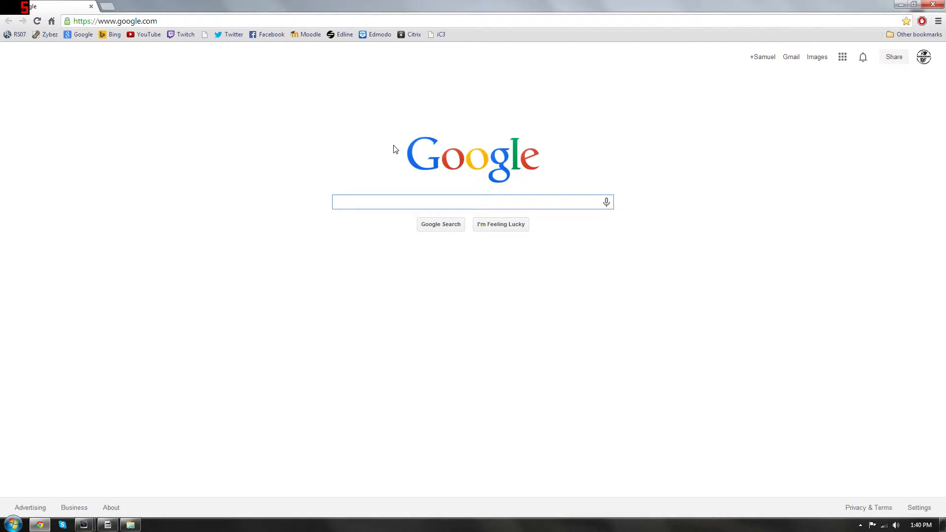
Step: Search Google Images for "broncos logo"
text(Bronco)
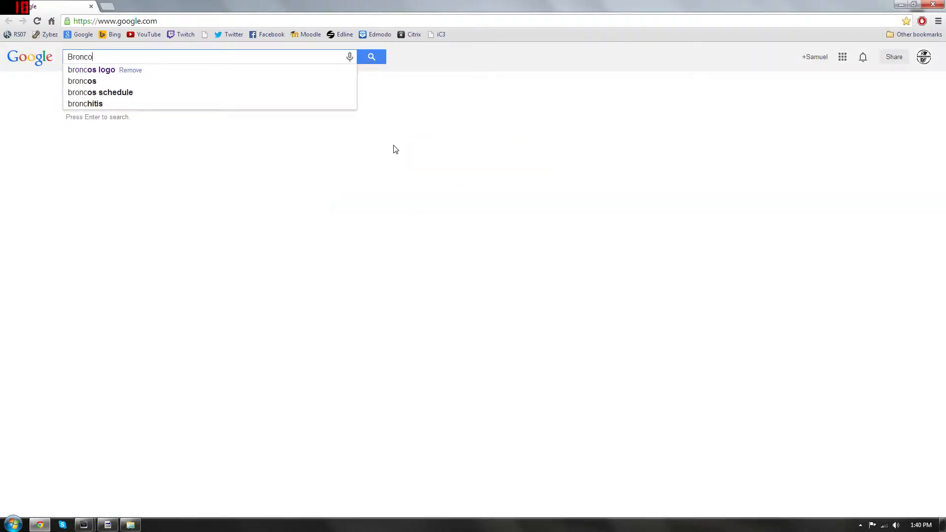
click(91, 69)
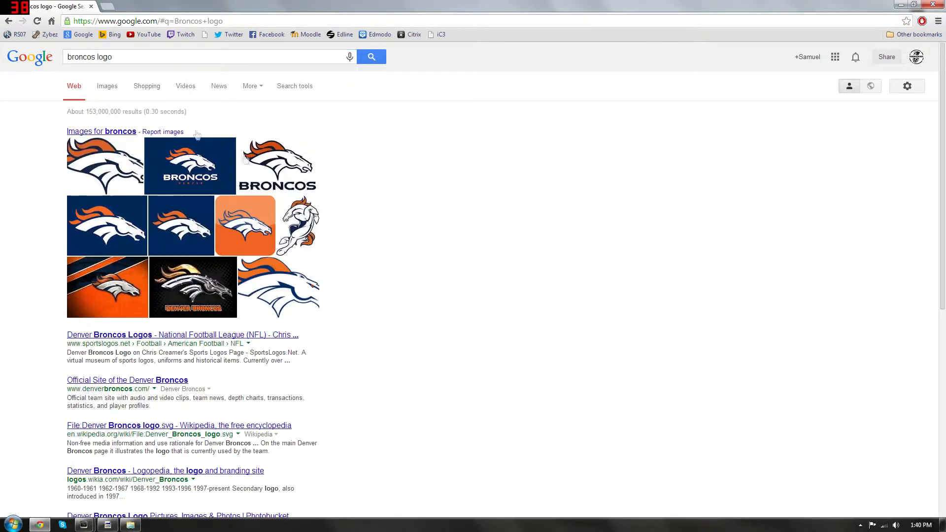
click(106, 87)
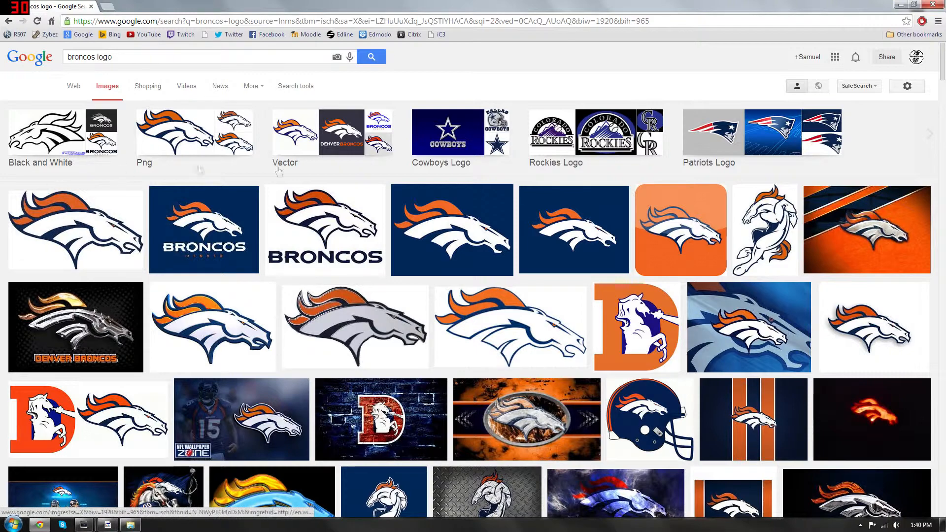
Step: Open the full-size transparent Denver Broncos logo from officialpsds.com and save it to the desktop as BroncosLogo in PNG format
click(493, 344)
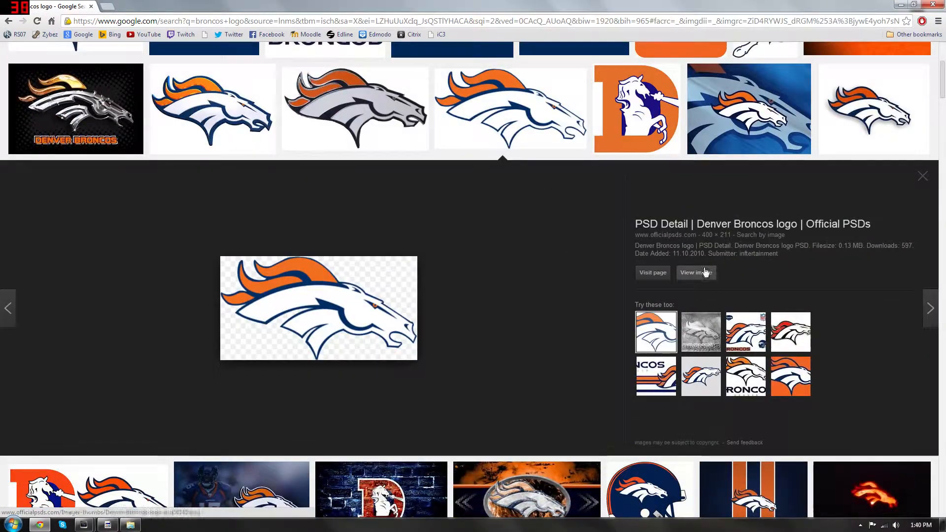
click(700, 271)
right_click(152, 101)
click(185, 115)
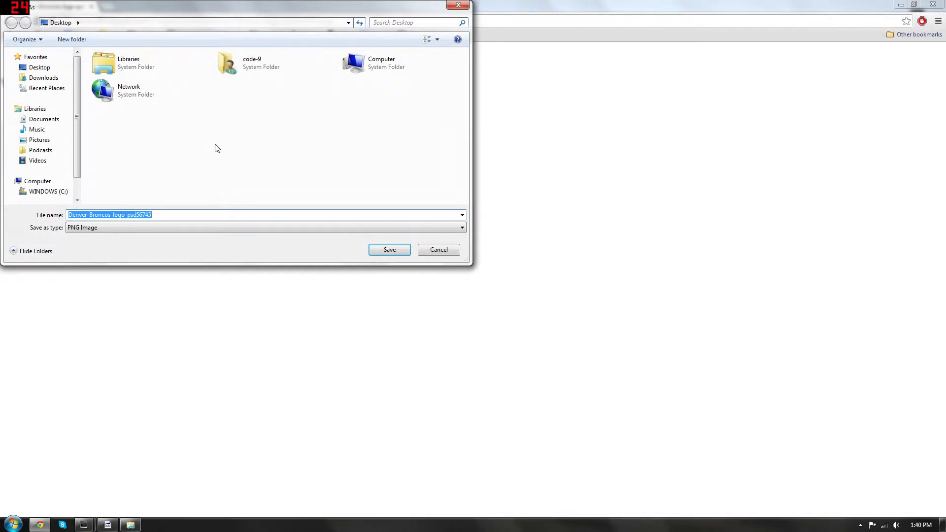
key(BackSpace)
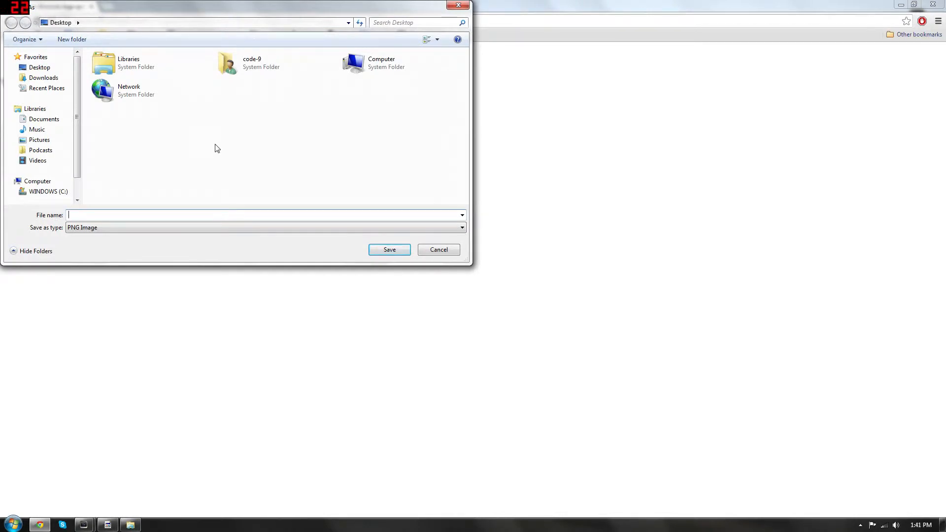
text(BroncosLogo)
click(42, 67)
click(389, 250)
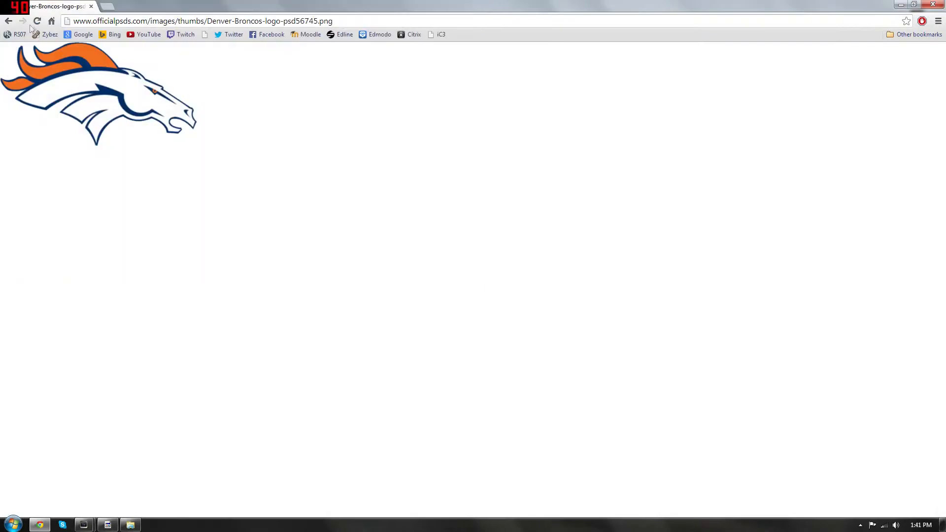
Step: Return to the image results and search for "Seahawks logo"
click(9, 21)
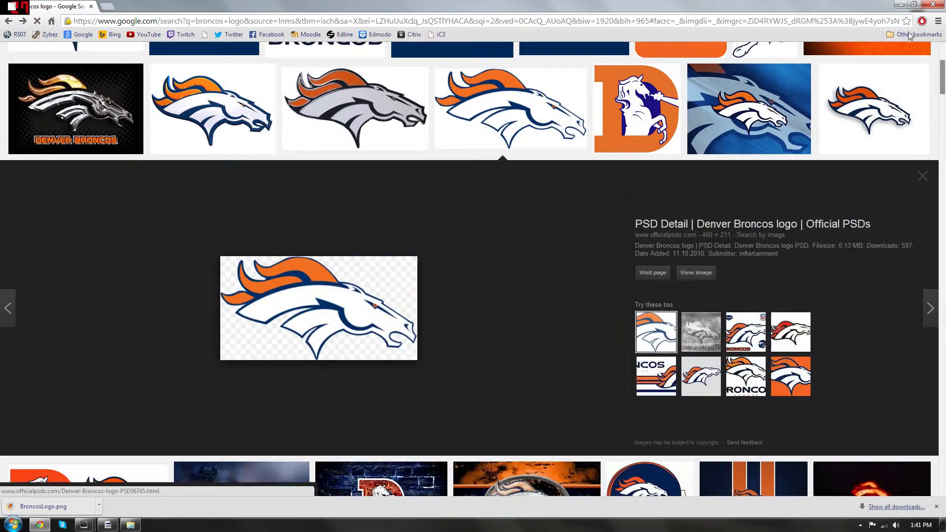
text(S)
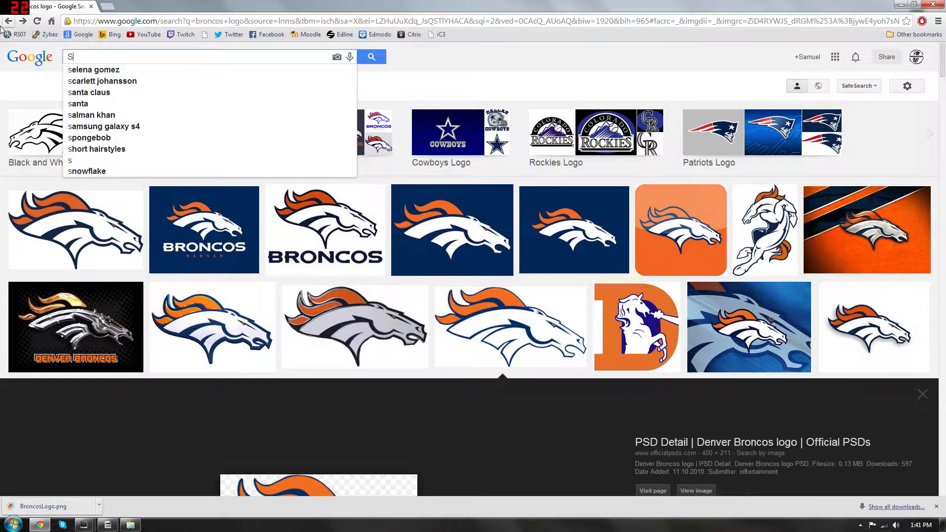
text(eahawks logo)
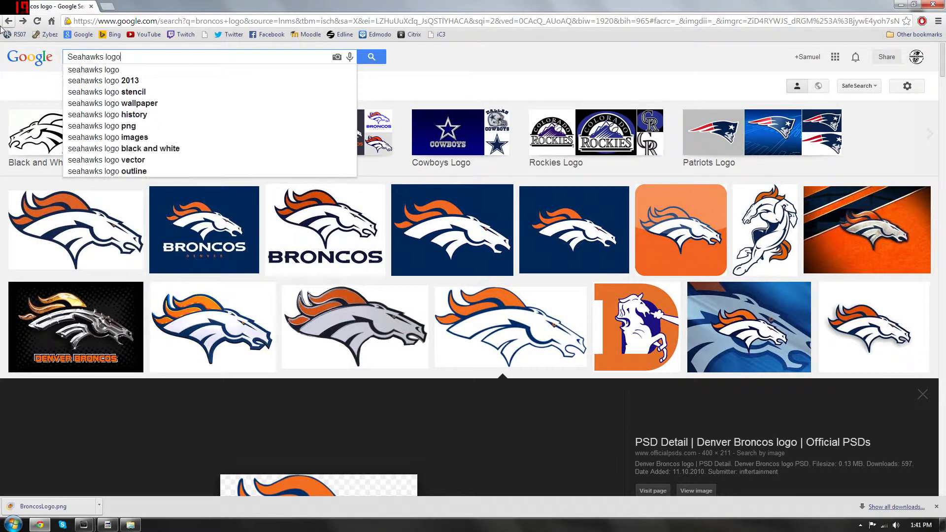
key(Return)
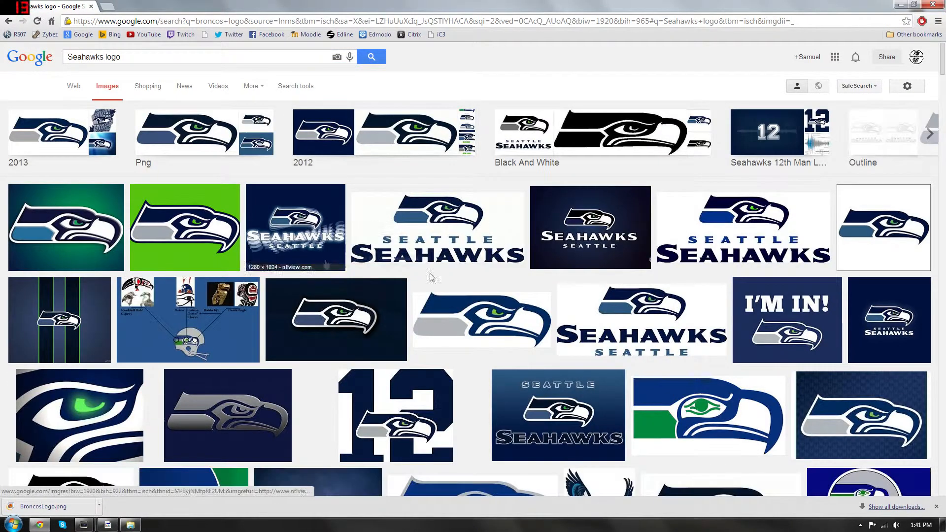
Step: Open the full-size Seattle Seahawks logo from goodlogo.com and save it to the desktop as SeahawksLogo in PNG format
click(482, 315)
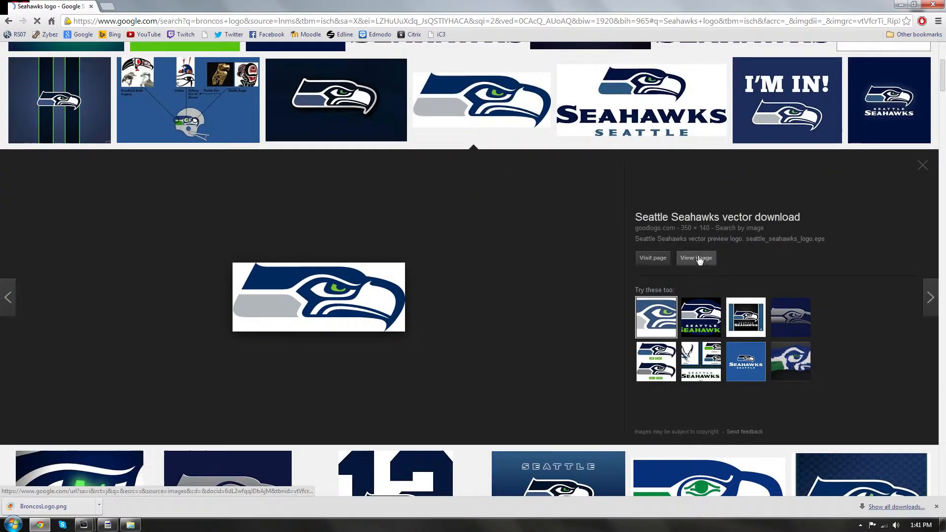
click(695, 259)
click(10, 22)
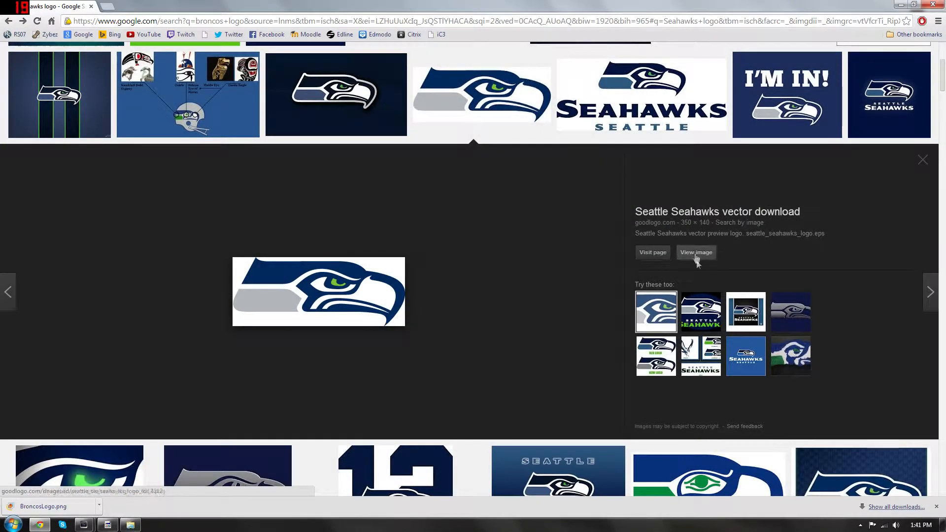
click(696, 253)
right_click(143, 72)
click(163, 76)
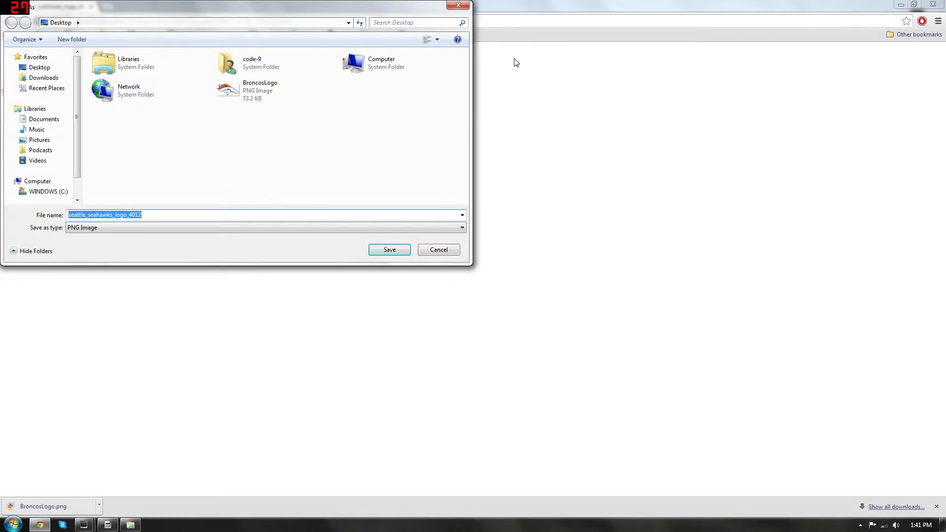
text(\)
key(BackSpace)
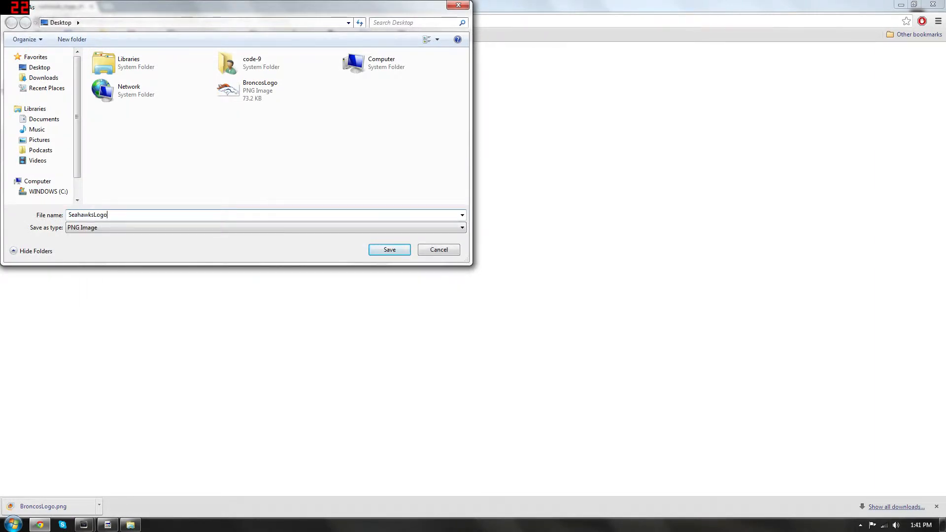
click(389, 250)
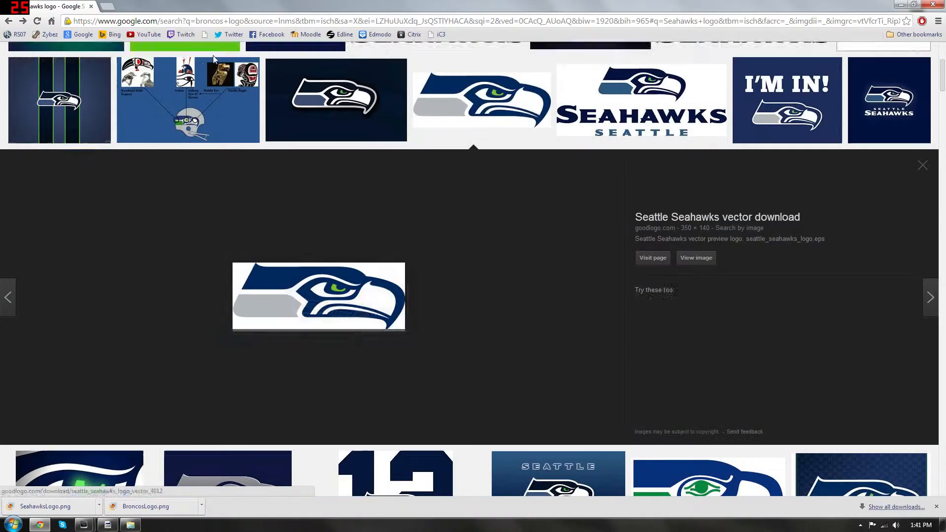
drag(202, 55, 217, 108)
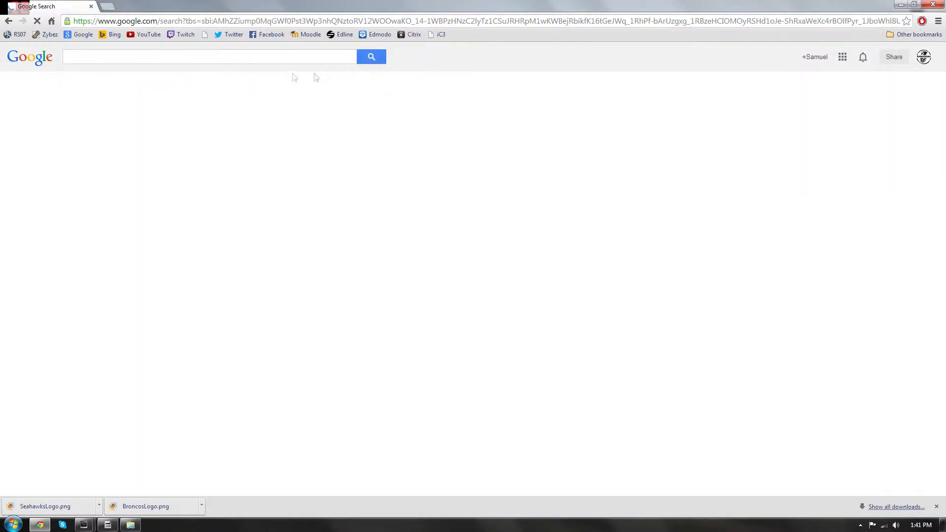
text(Gridi)
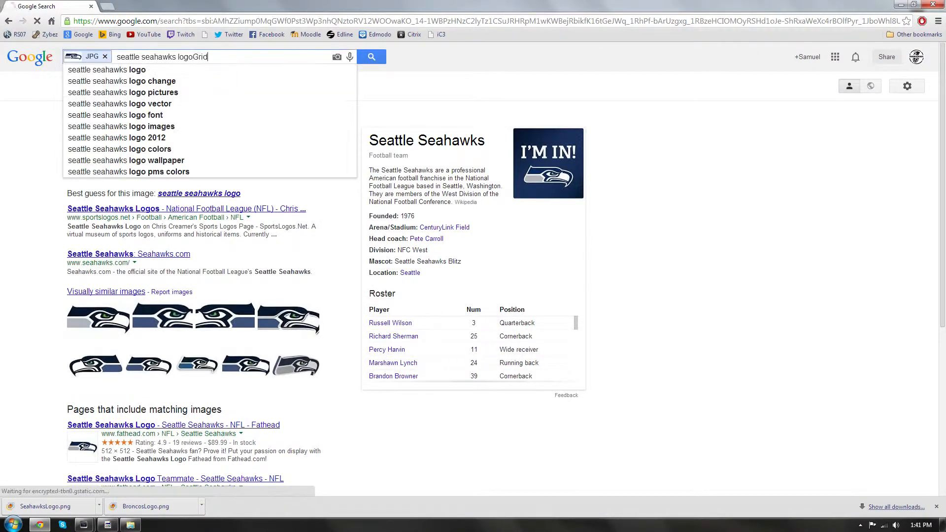
key(BackSpace)
key(BackSpace)
key(BackSpace)
key(BackSpace)
key(BackSpace)
key(BackSpace)
key(BackSpace)
key(BackSpace)
key(BackSpace)
key(BackSpace)
key(BackSpace)
key(BackSpace)
key(BackSpace)
key(BackSpace)
key(BackSpace)
key(BackSpace)
key(BackSpace)
key(BackSpace)
key(BackSpace)
key(BackSpace)
click(106, 55)
Step: Search Google Images for "Gridiron Grenade combat arms"
text(Gridiron Gr)
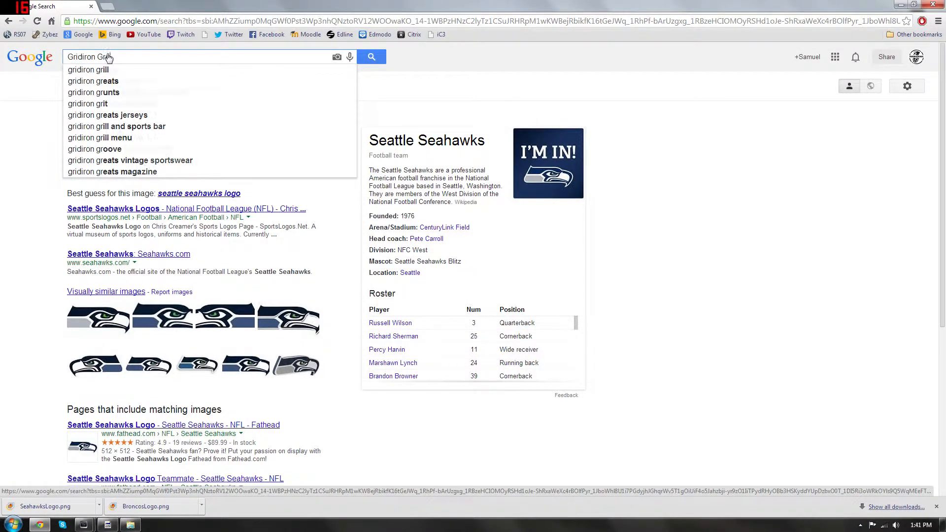
text(enade combat arms)
key(Return)
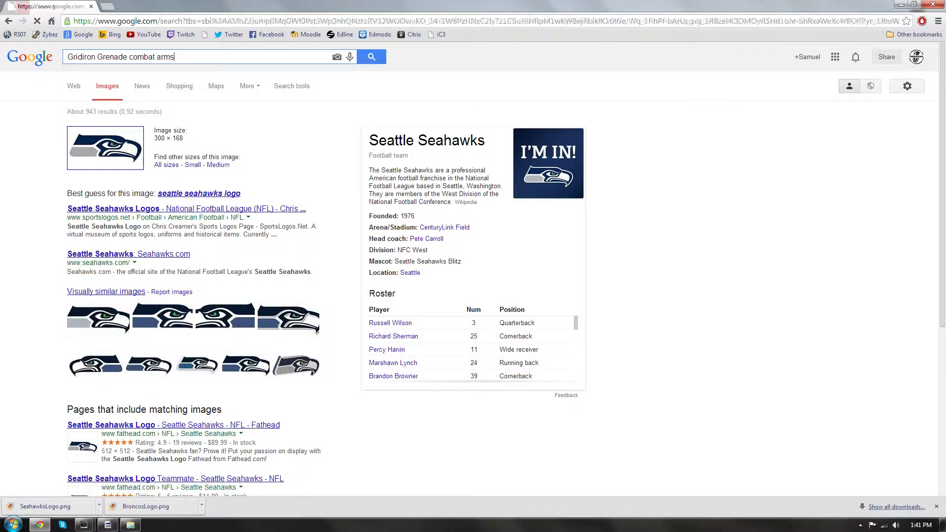
click(106, 87)
click(157, 88)
Step: Open the full-size football grenade image from combatarms.wikia.com and save it to the desktop as nade in PNG format
click(197, 153)
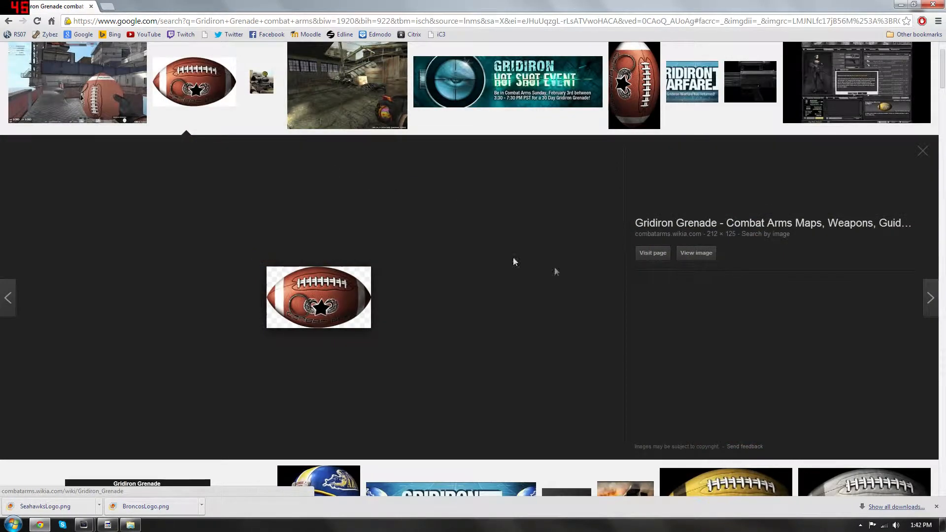
click(710, 254)
right_click(58, 84)
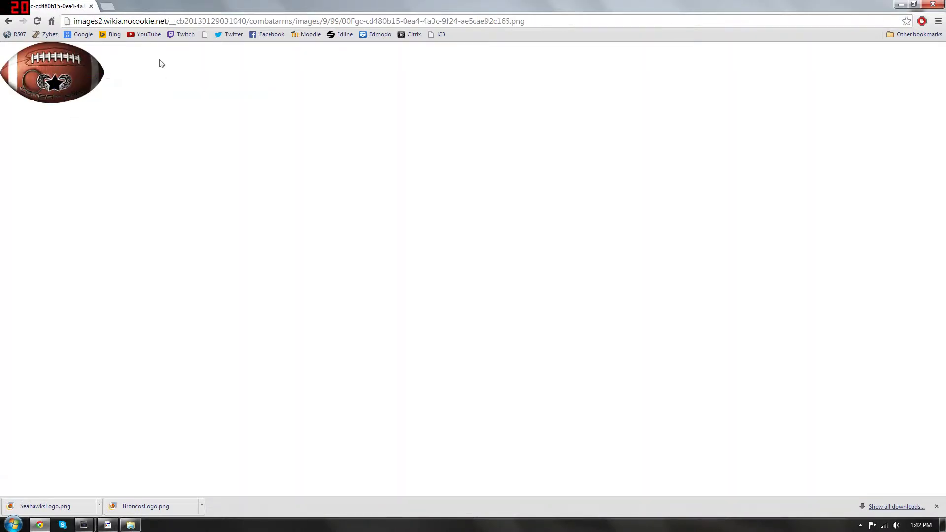
click(64, 95)
key(BackSpace)
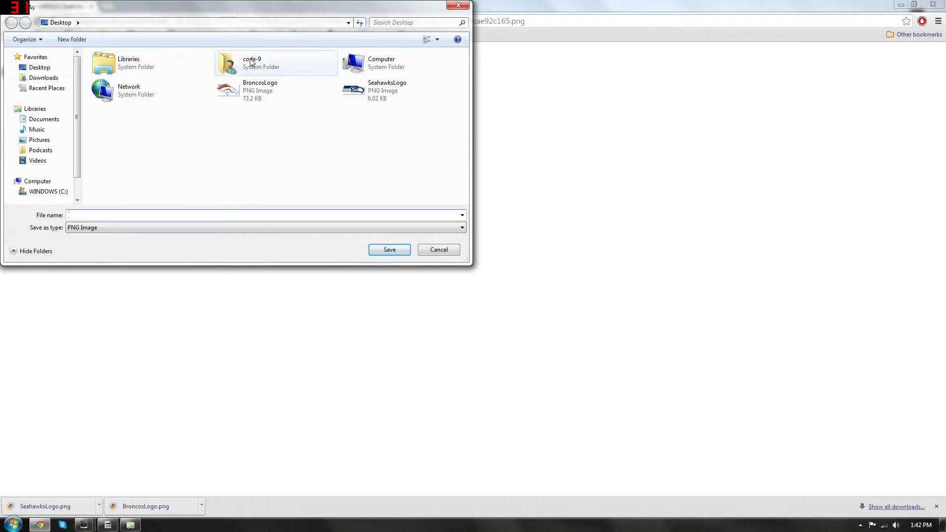
text(nade)
key(Return)
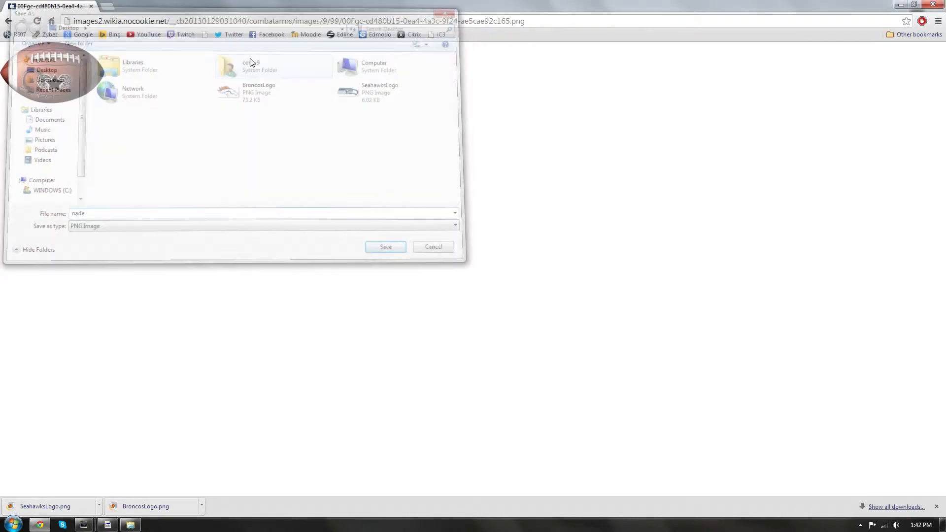
Step: Return to the Gridiron Grenade image results, preview the football image again and close the preview
click(8, 21)
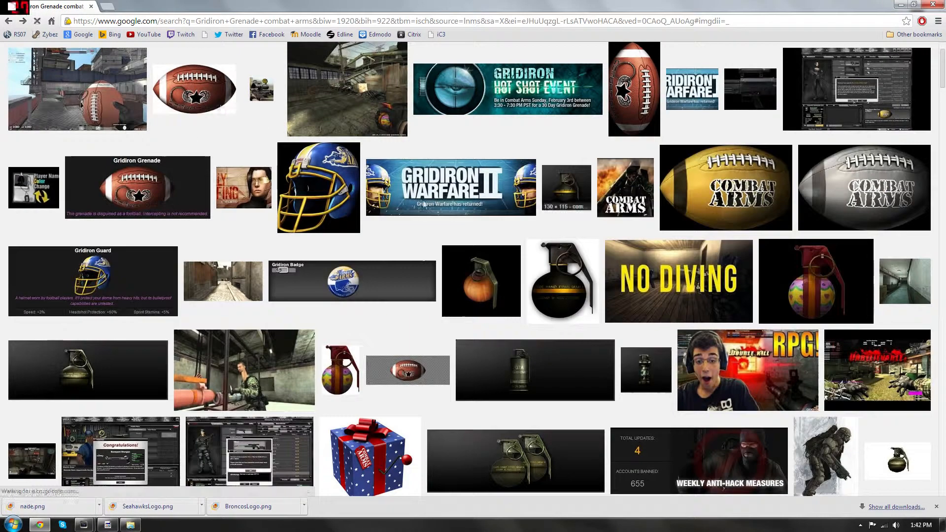
click(195, 101)
right_click(338, 297)
click(562, 150)
click(920, 159)
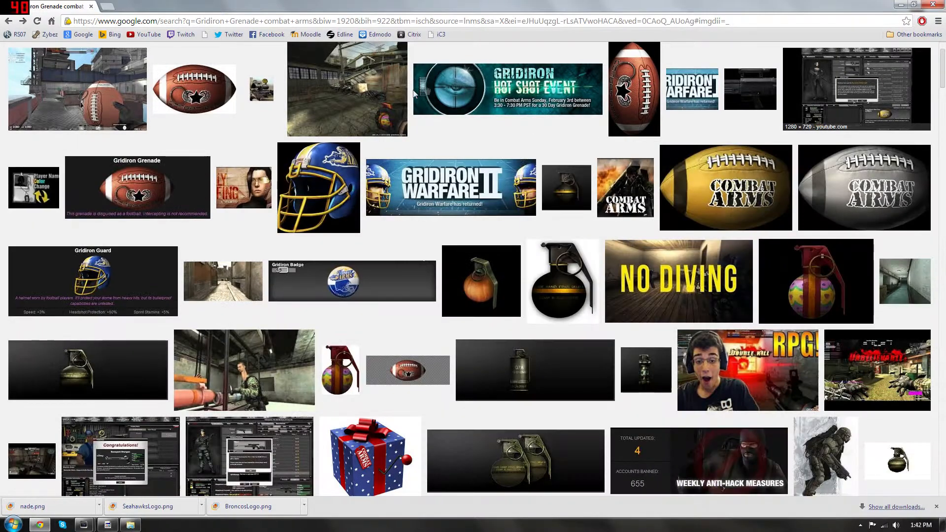
Step: Close the football image preview and the browser, and arrange the saved image files on the desktop
click(194, 94)
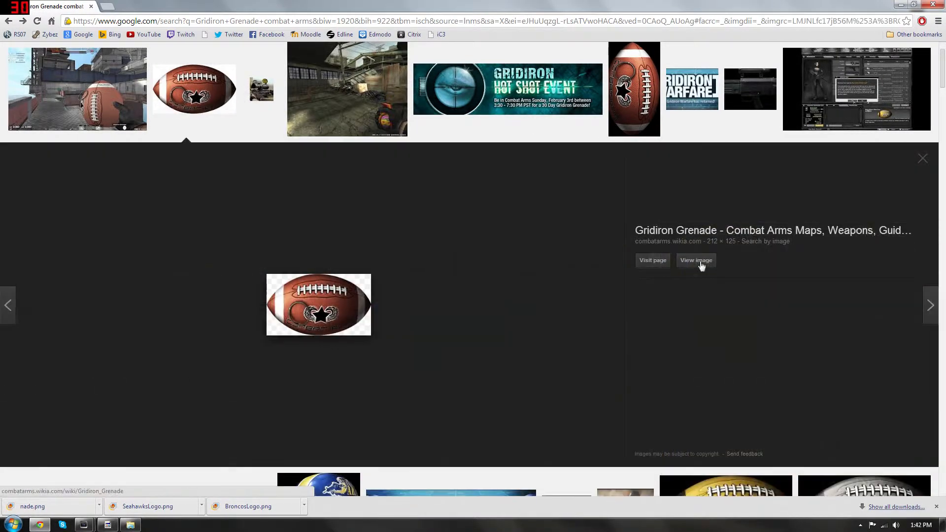
click(924, 160)
click(933, 4)
drag(102, 242, 109, 178)
click(220, 342)
Step: Launch GIMP and move its toolbox clear of the image window
key(super)
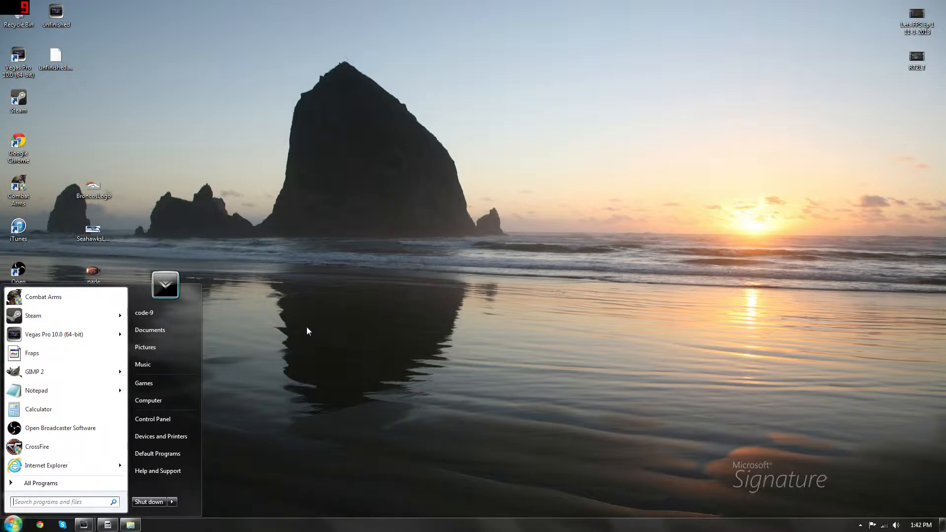
text(gimp)
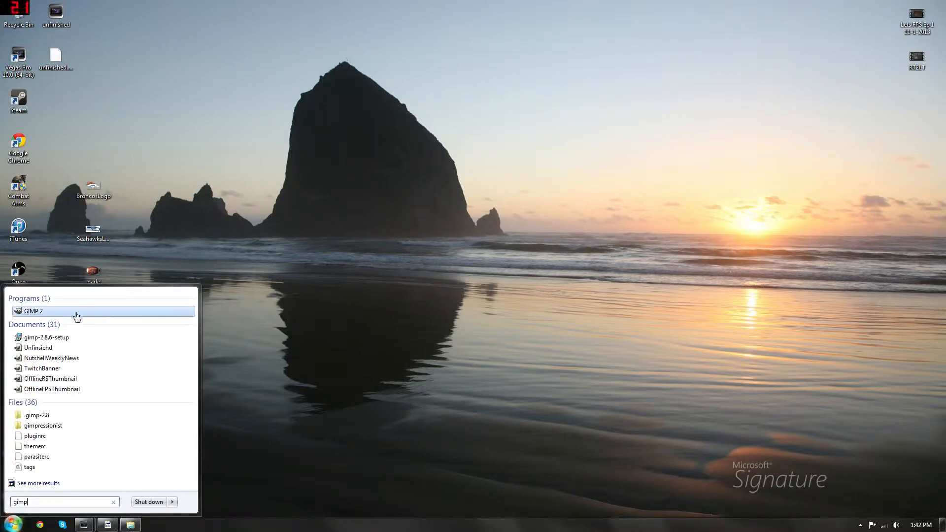
click(76, 312)
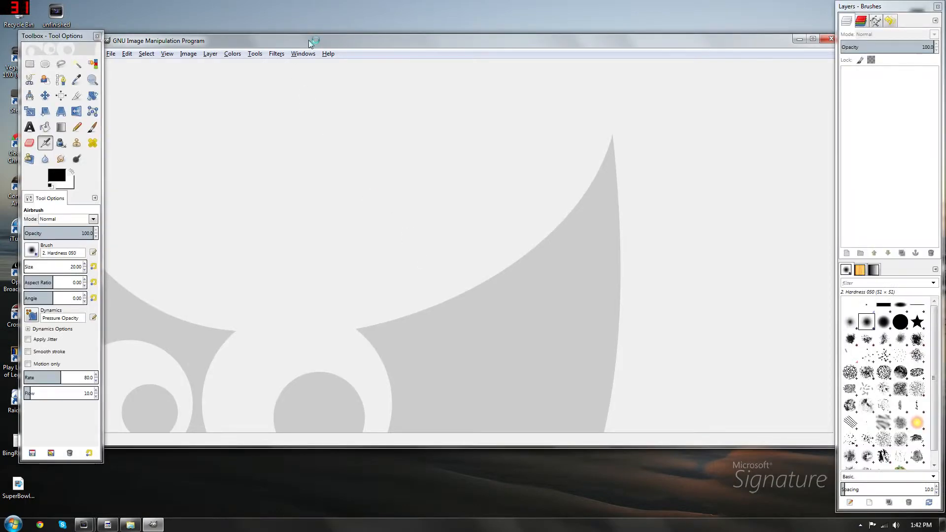
drag(56, 39, 40, 10)
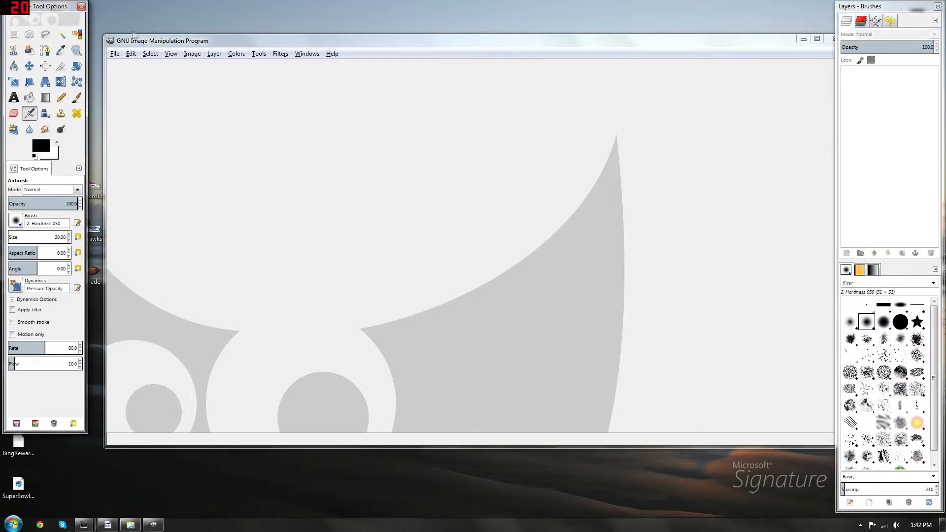
Step: Create a new 1280 × 720 px image
click(115, 54)
click(130, 66)
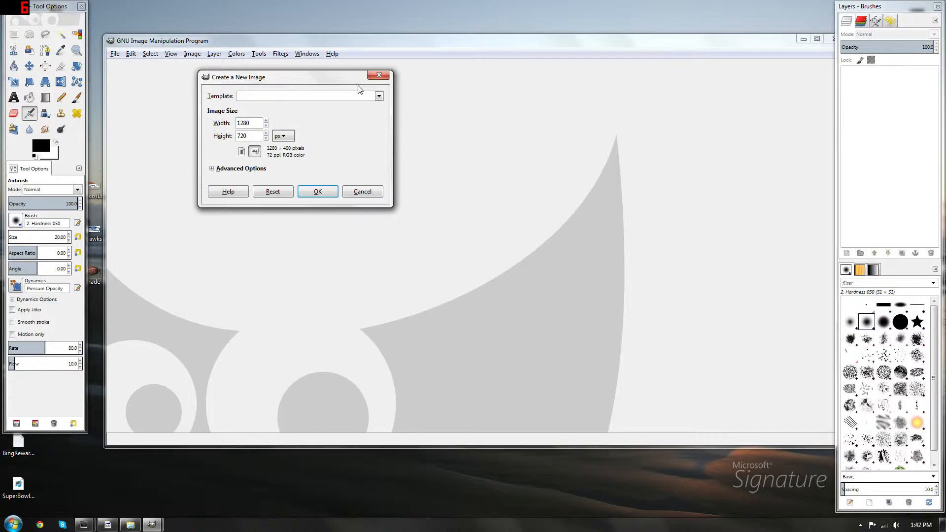
key(Return)
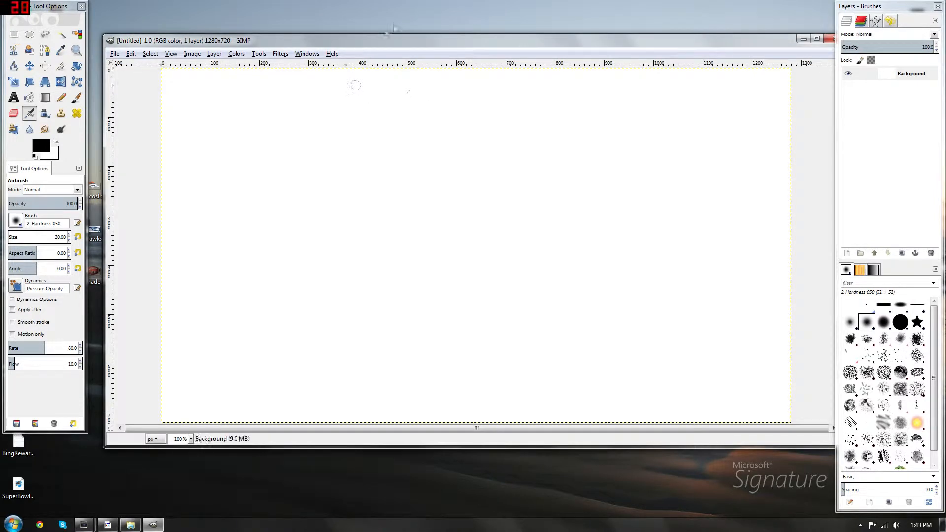
Step: Arrange the image window, toolbox and desktop image files so the saved PNGs are accessible beside the canvas
drag(389, 35, 379, 1)
drag(33, 9, 19, 223)
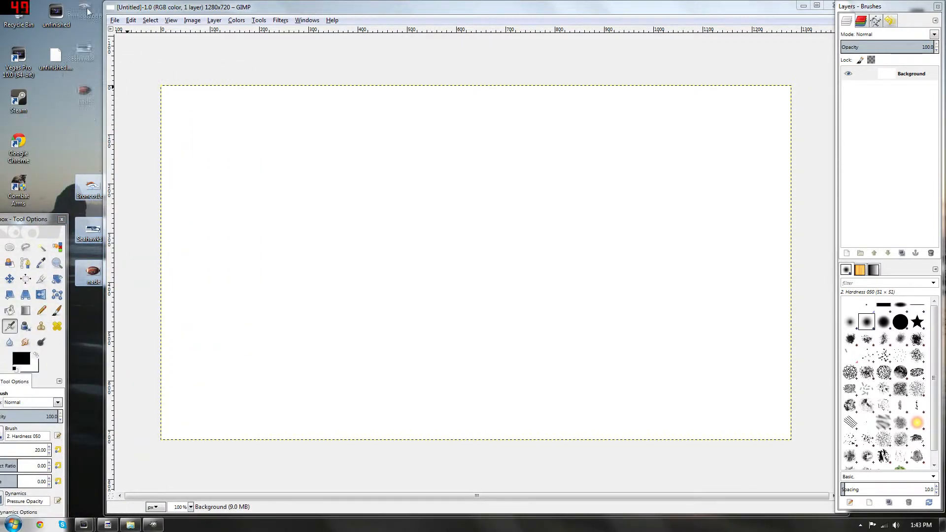
drag(87, 11, 88, 11)
drag(35, 218, 66, 129)
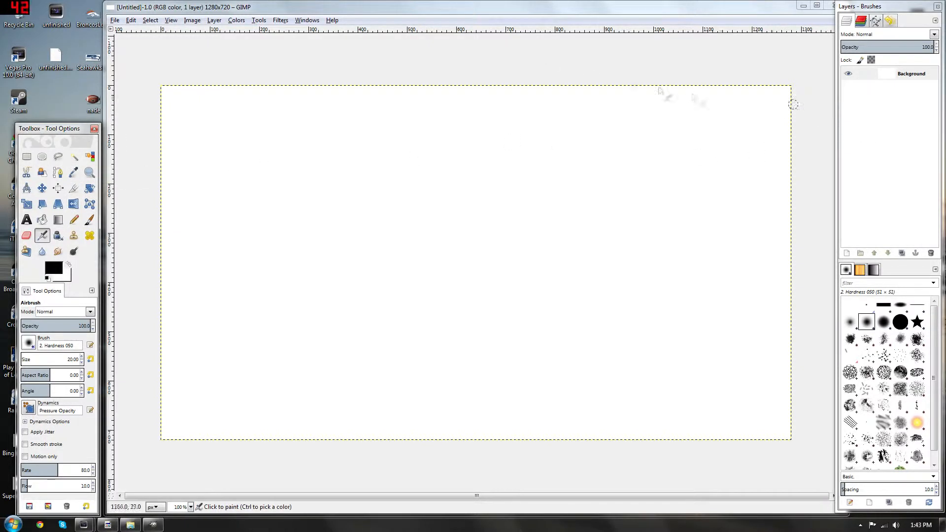
drag(650, 10, 640, 10)
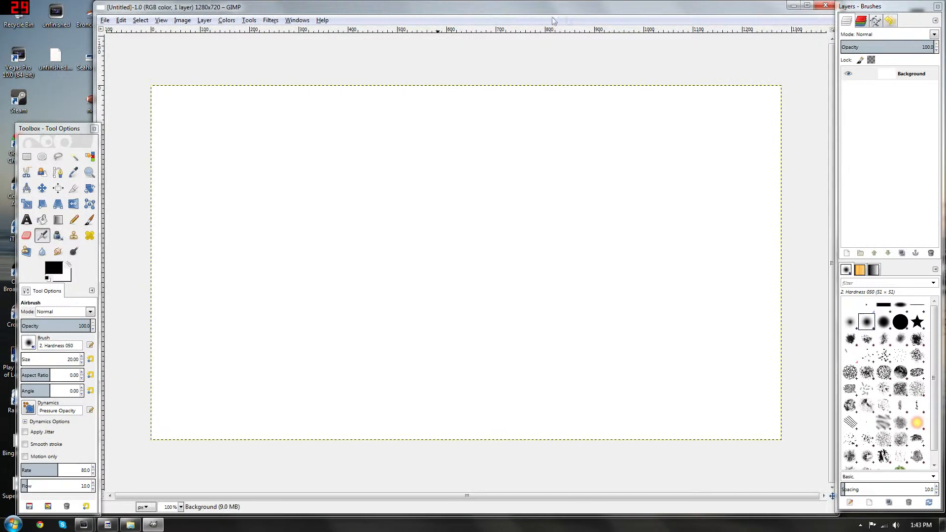
drag(248, 11, 256, 11)
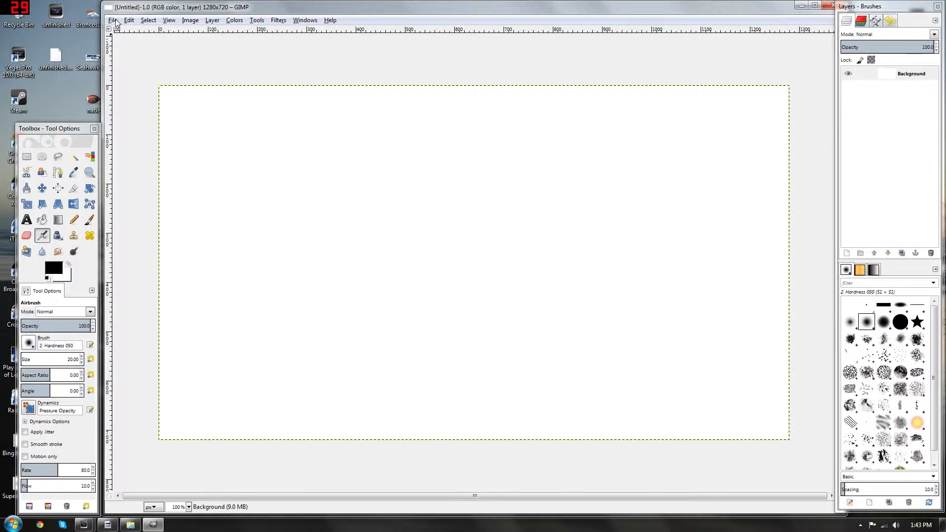
Step: Import the BroncosLogo, SeahawksLogo and nade PNG files into the canvas as layers, applying the PNG offset to the layer
click(57, 220)
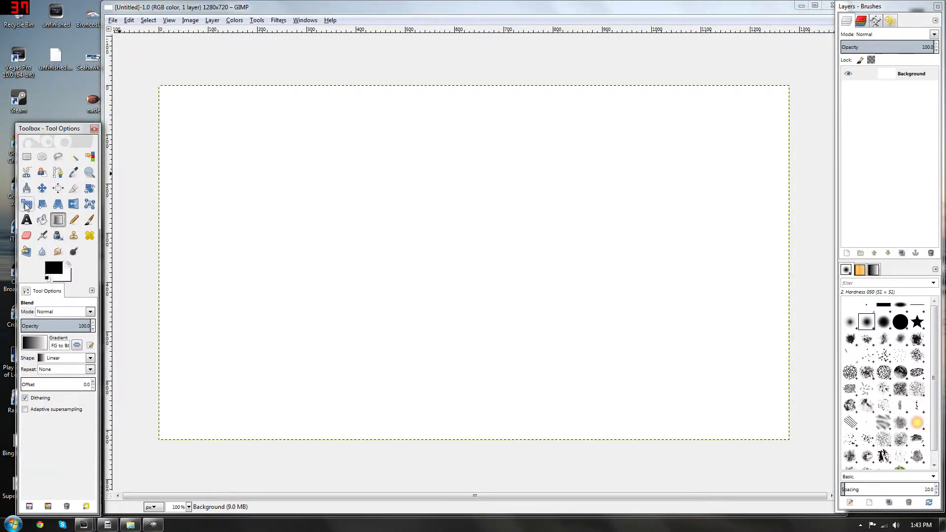
drag(83, 1, 97, 103)
drag(685, 255, 771, 238)
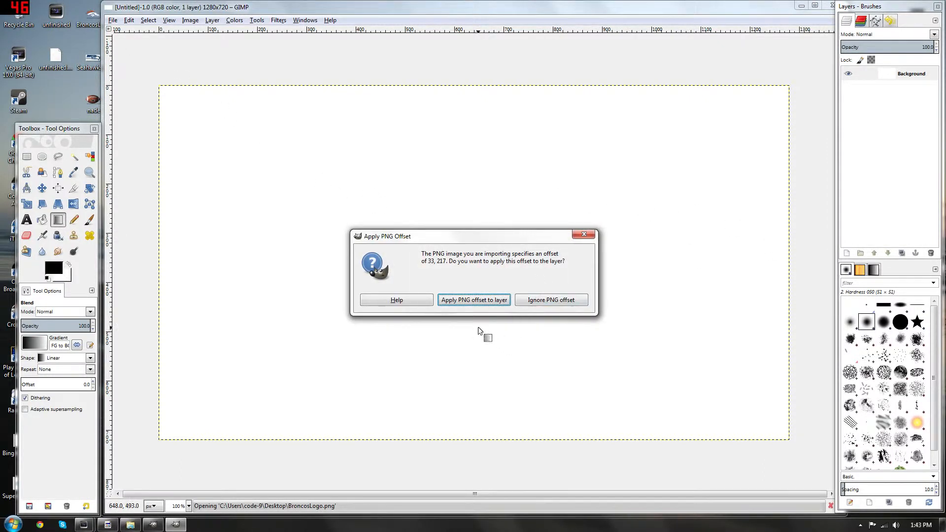
click(474, 301)
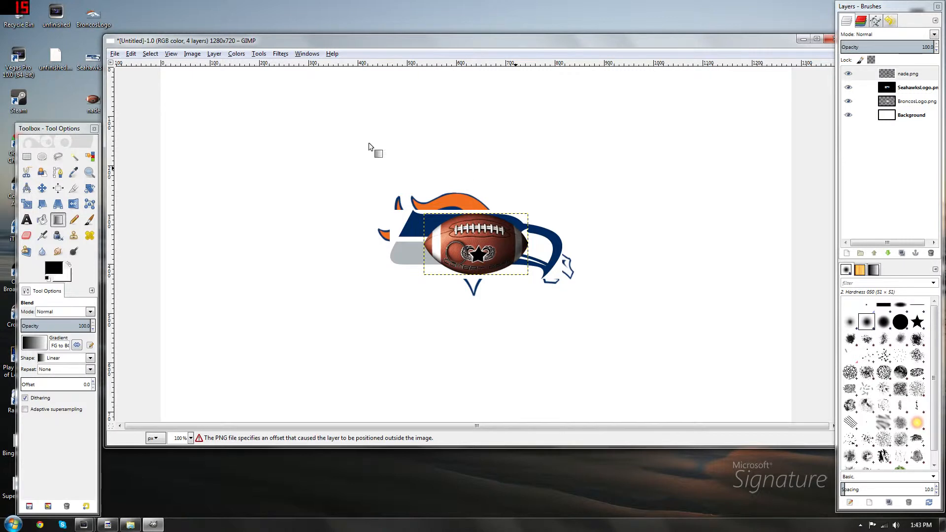
Step: Shift the football layer slightly left and up, and raise the Background layer to the top of the layer stack
click(42, 187)
drag(472, 253, 452, 241)
drag(914, 119, 912, 74)
click(58, 220)
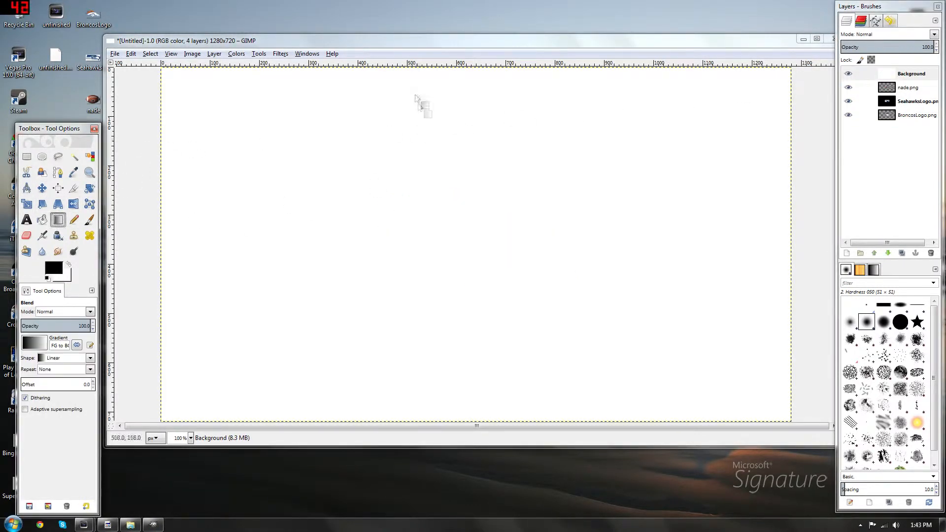
double_click(413, 40)
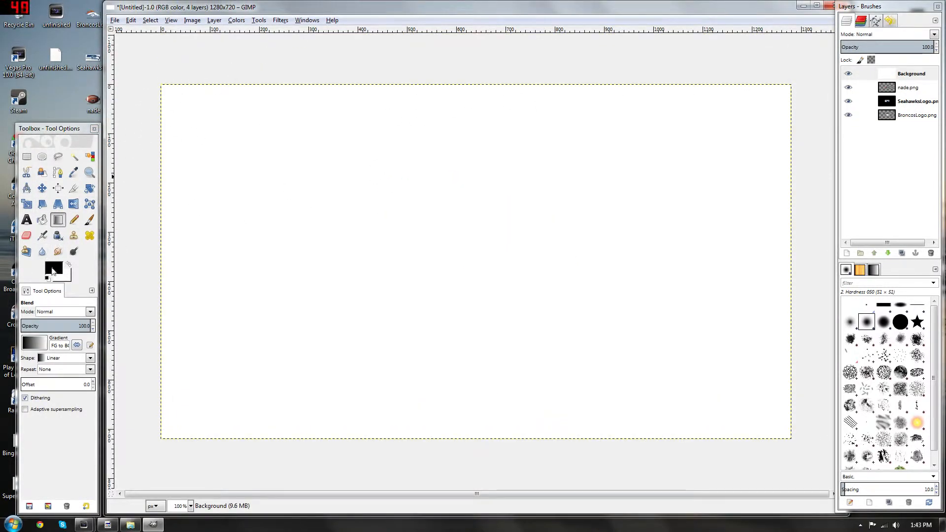
Step: Set the foreground colour to orange ff7e00 and the background colour to blue 009cff
click(54, 268)
drag(74, 220, 101, 172)
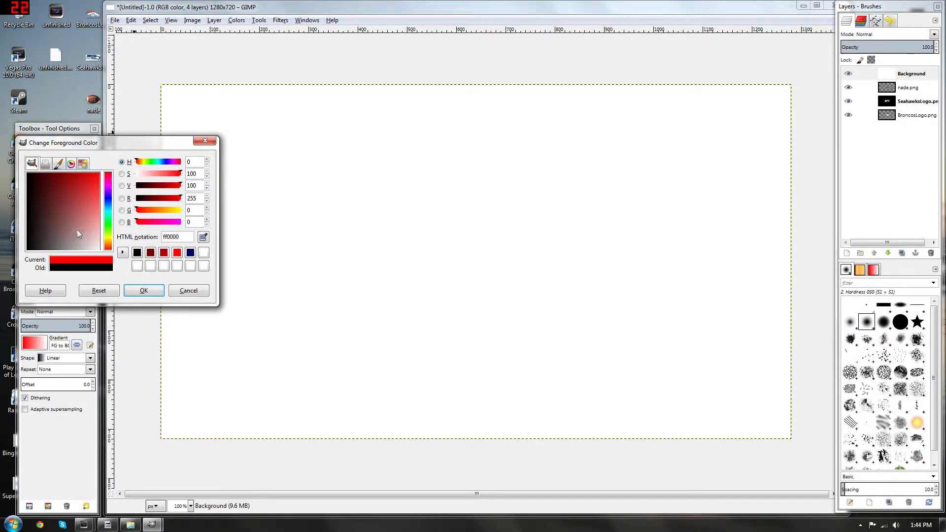
drag(108, 234, 108, 245)
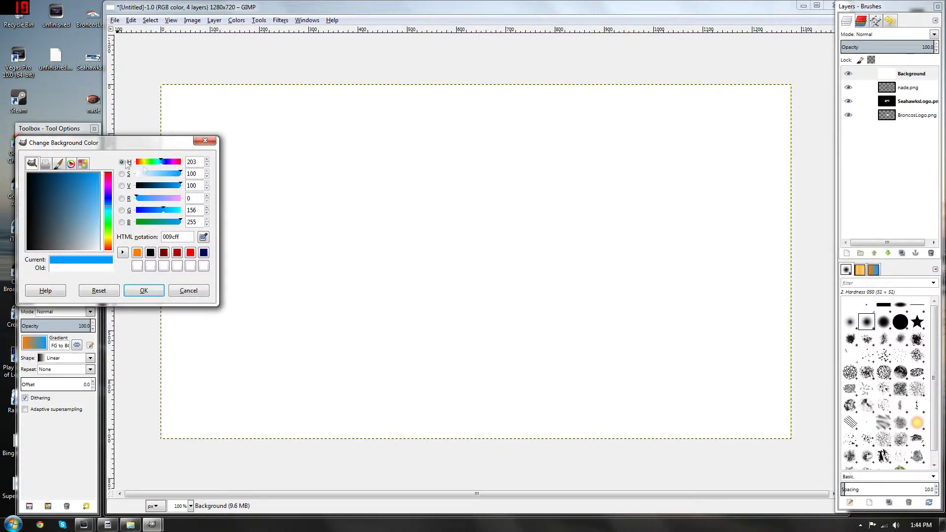
click(144, 291)
click(54, 268)
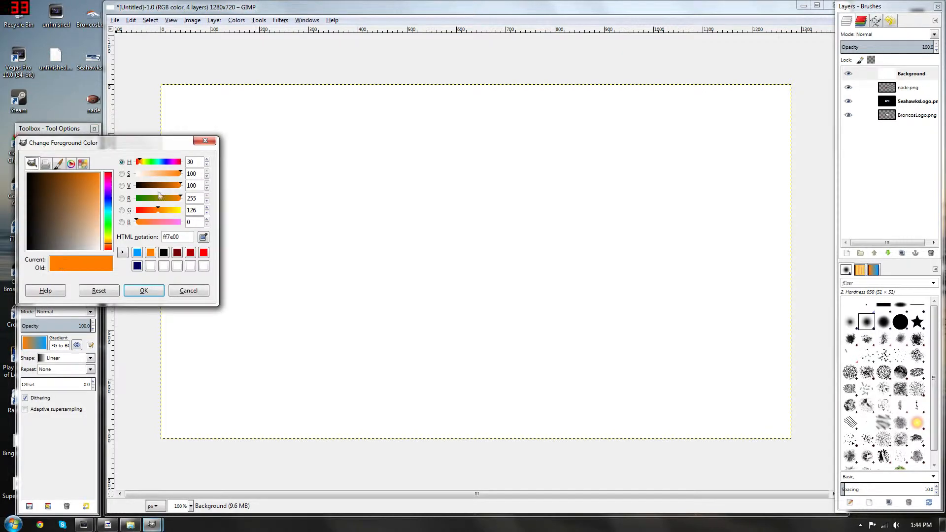
click(149, 291)
click(70, 278)
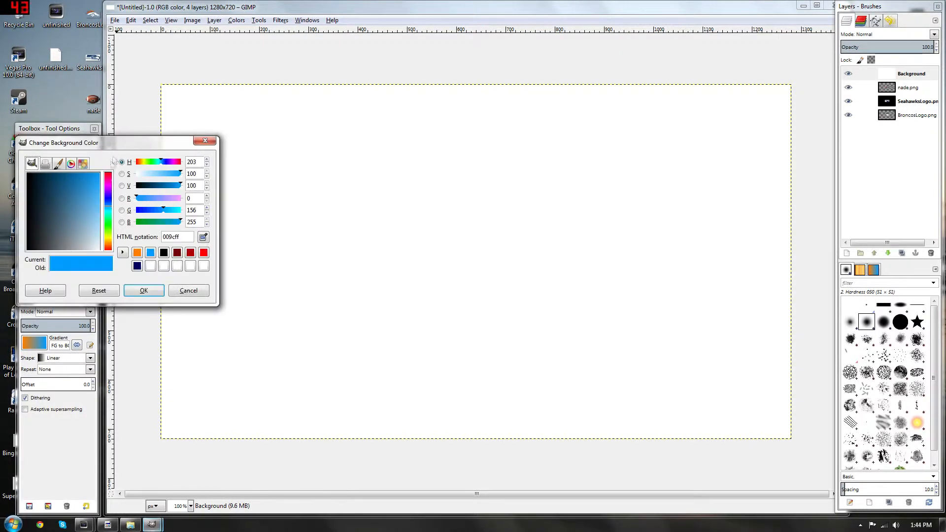
click(152, 295)
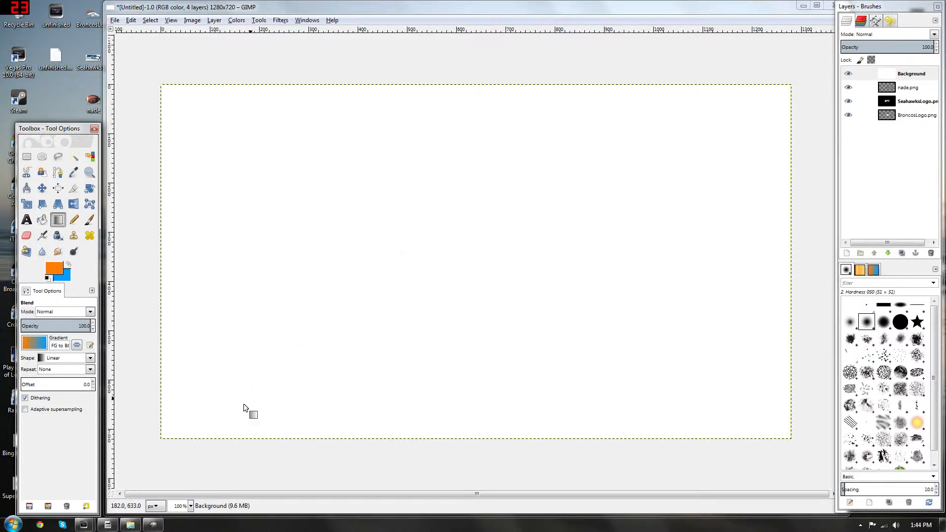
Step: Try linear orange-to-blue gradients at several diagonal angles on the Background layer, undoing each one
drag(171, 434, 778, 96)
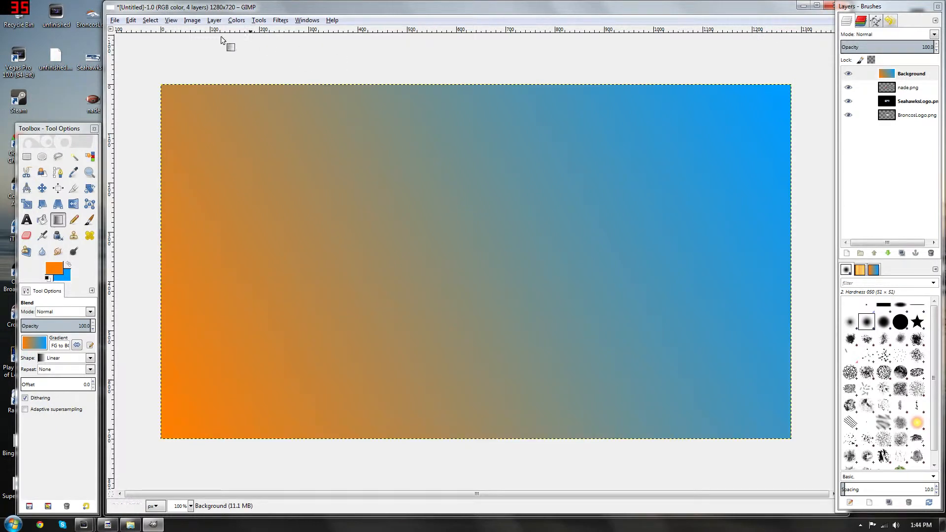
click(132, 22)
click(144, 32)
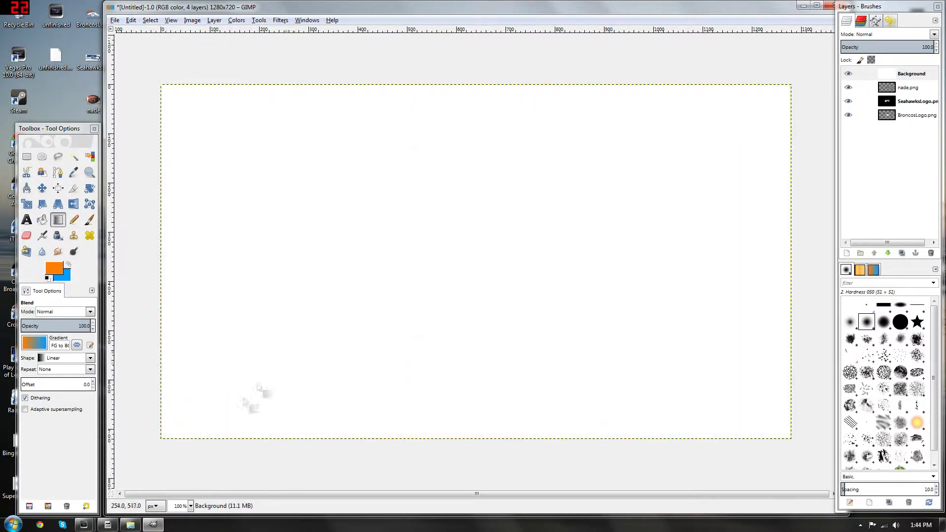
drag(334, 327, 654, 197)
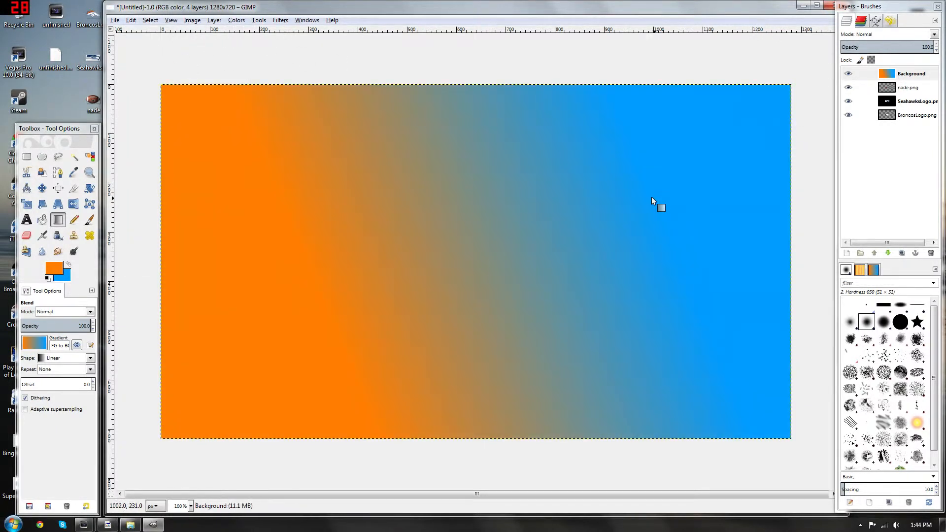
click(131, 21)
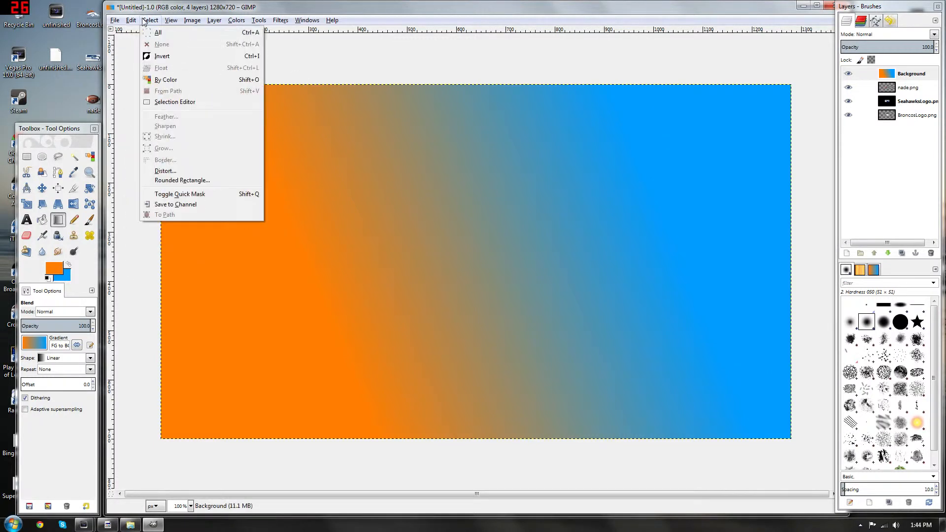
click(143, 31)
drag(290, 193, 612, 291)
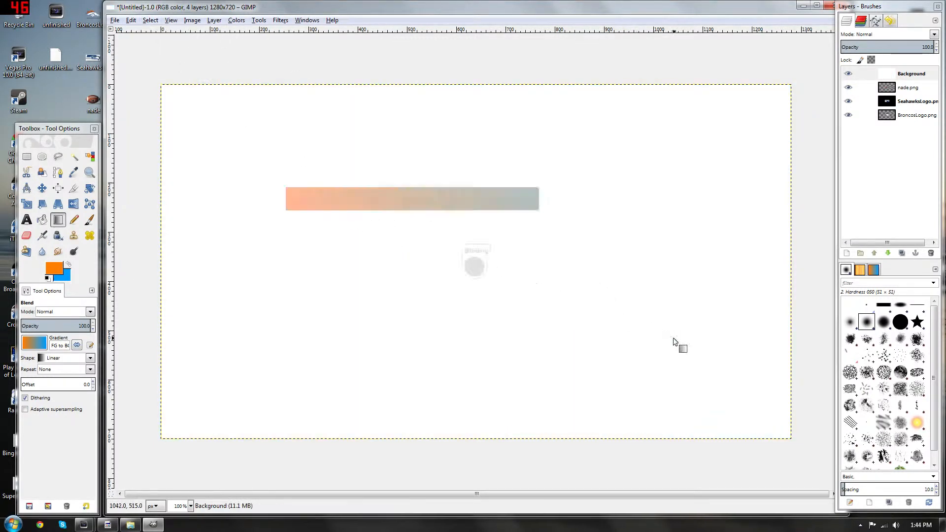
click(131, 20)
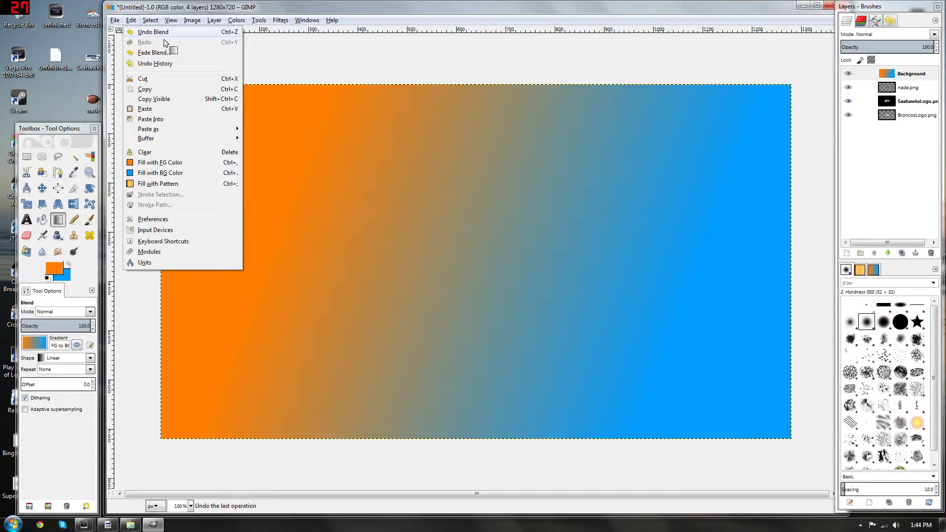
click(158, 32)
drag(292, 156, 557, 370)
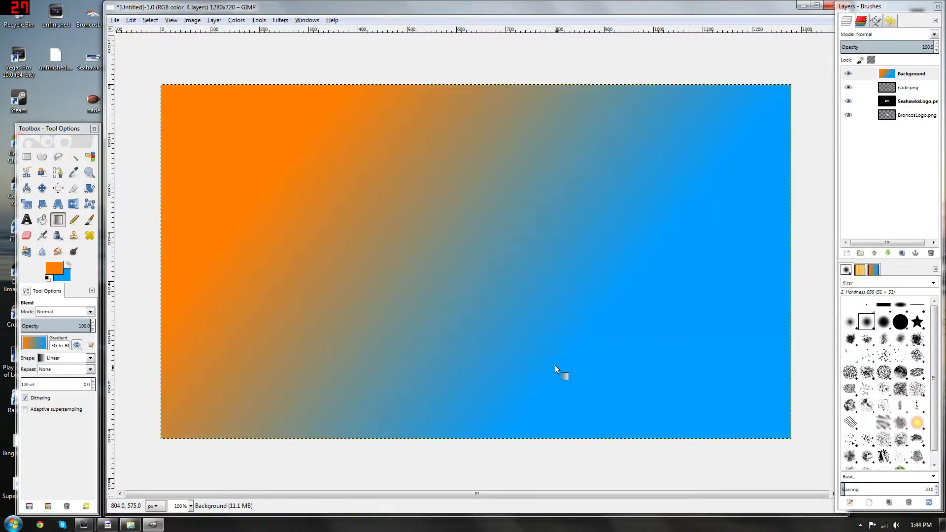
click(131, 20)
click(153, 33)
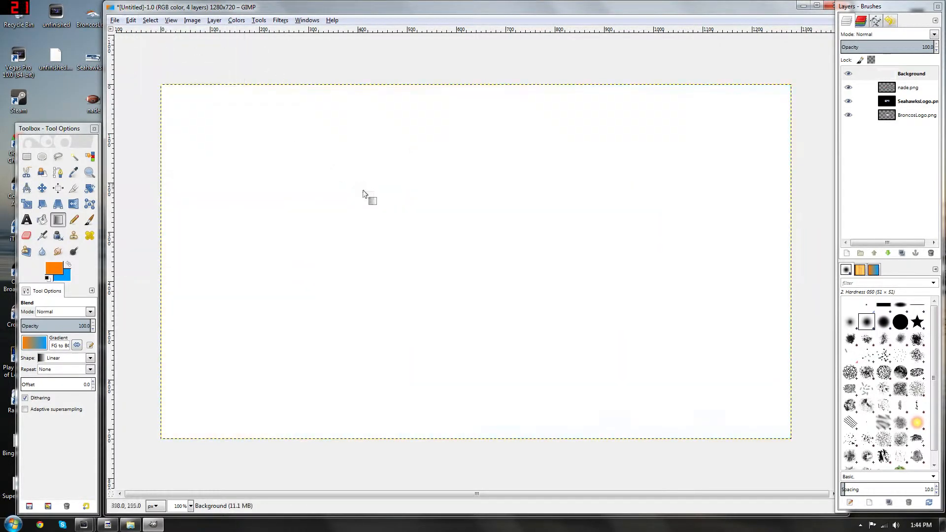
Step: Fill the Background layer with a linear orange-to-blue gradient running diagonally from left of centre down to the lower right
drag(367, 217, 605, 336)
drag(346, 218, 635, 353)
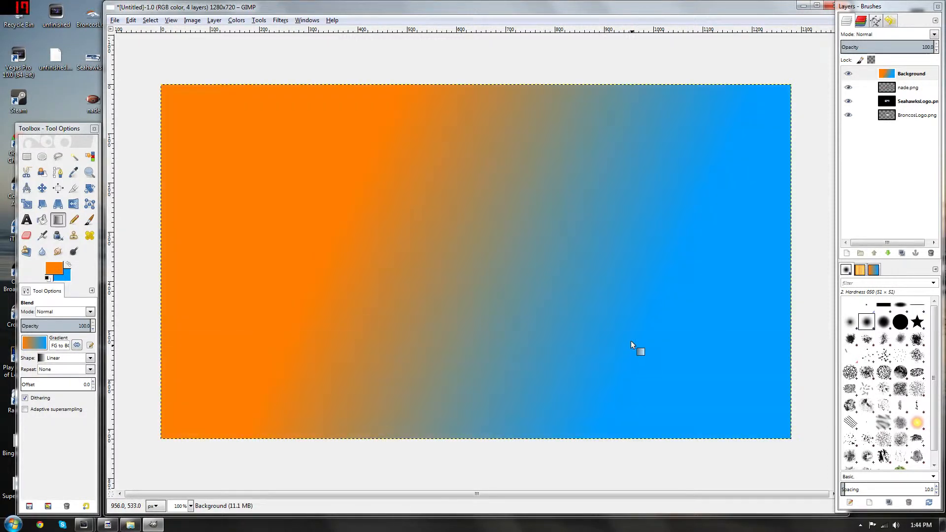
drag(57, 131, 40, 131)
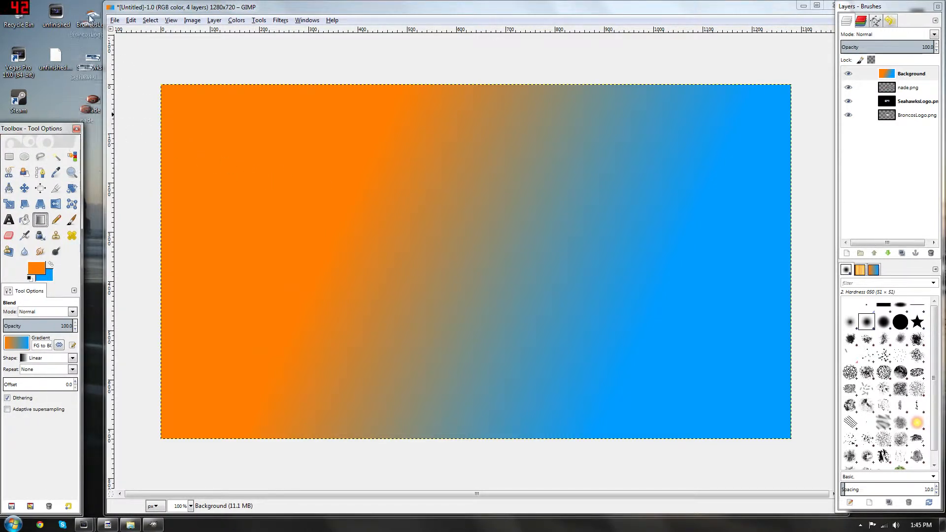
click(89, 14)
Step: Reorder the layers with BroncosLogo.png on top, followed by SeahawksLogo.png, nade.png and the Background
click(905, 91)
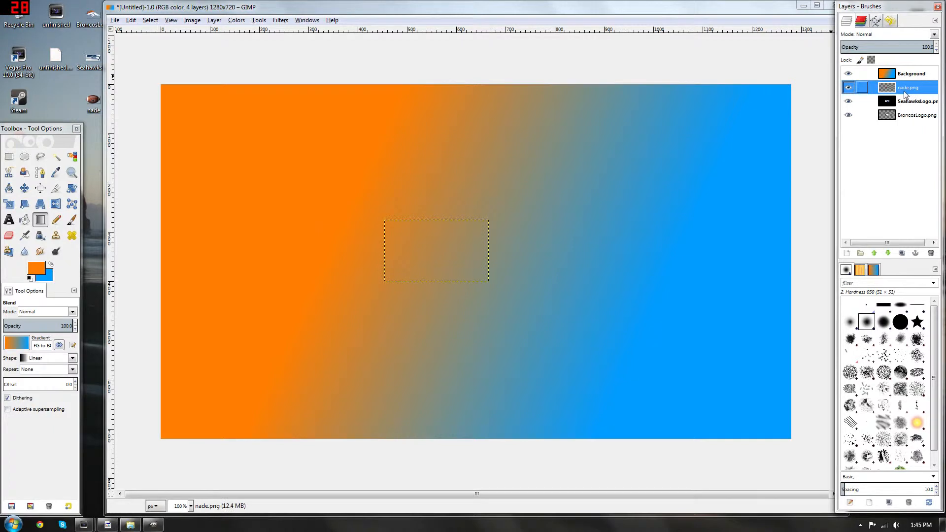
click(919, 103)
click(917, 115)
click(919, 100)
click(918, 90)
drag(906, 94, 906, 73)
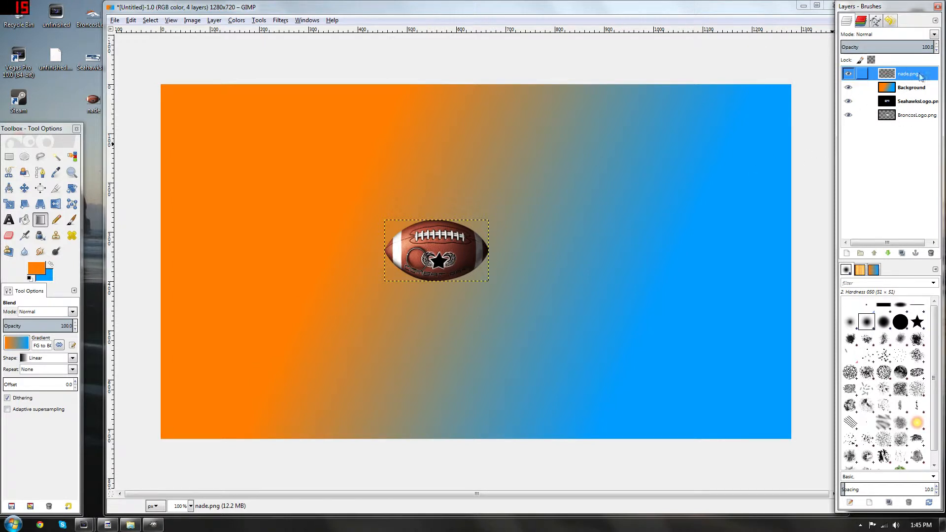
drag(910, 103, 906, 73)
drag(904, 116, 906, 74)
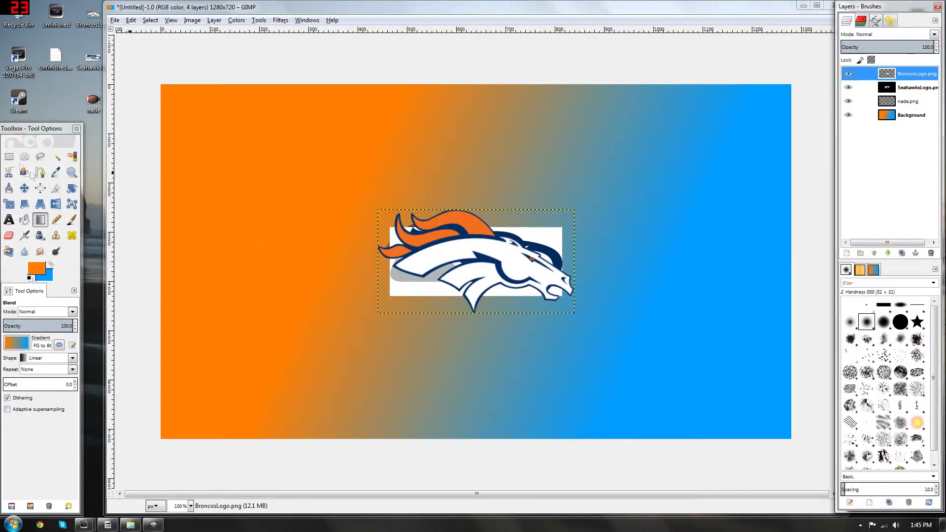
Step: Spread the layers apart: Broncos logo in the canvas's upper left, Seahawks logo in the upper right and football in the centre
click(24, 189)
drag(497, 257, 307, 174)
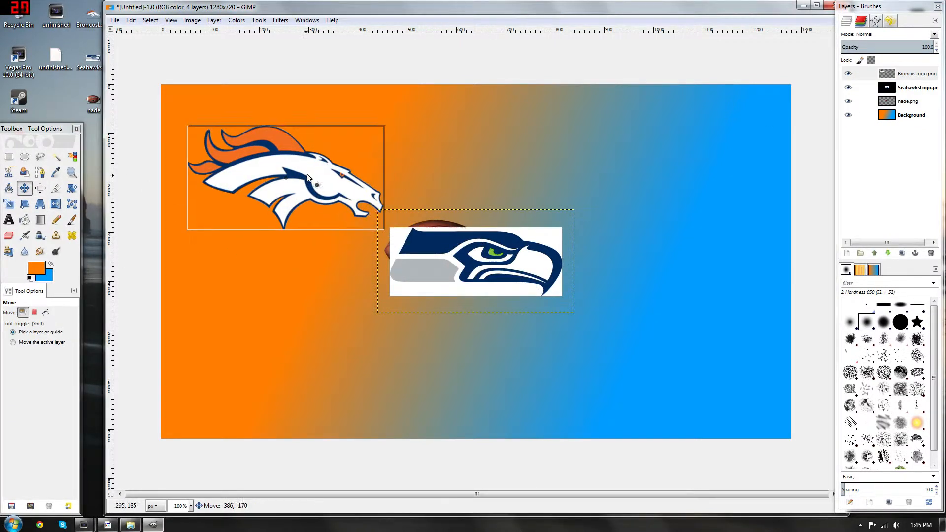
drag(507, 275, 531, 181)
drag(441, 265, 485, 274)
drag(475, 183, 615, 212)
drag(374, 202, 405, 202)
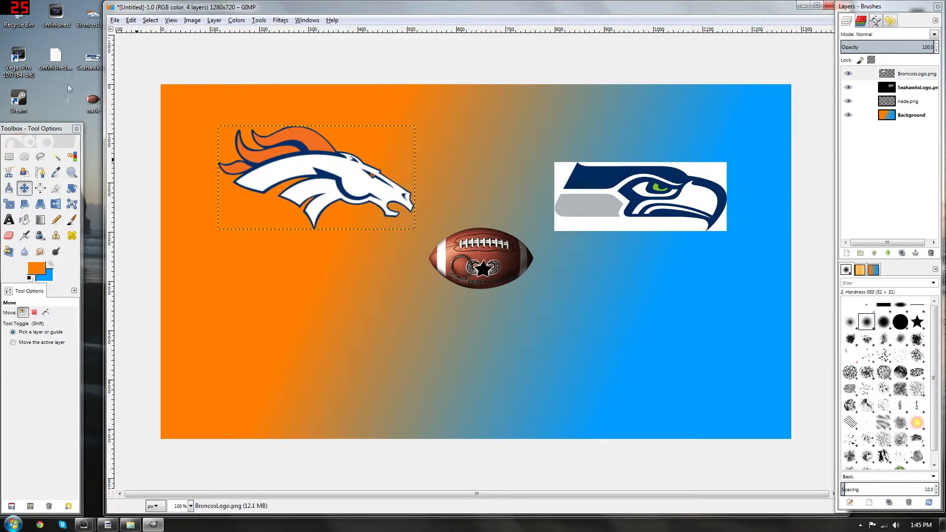
Step: View the BroncosLogo source image from the desktop in Windows Live Photo Gallery and return to GIMP
click(91, 18)
drag(196, 46, 149, 54)
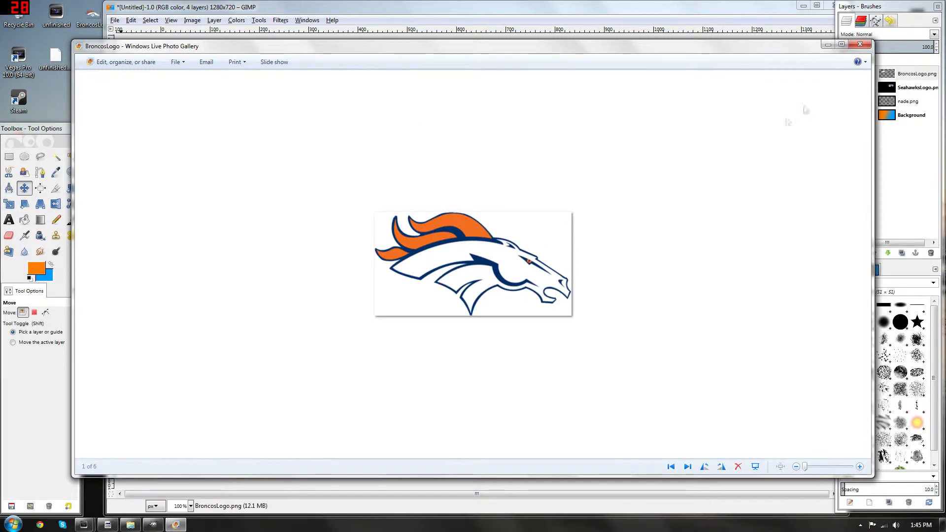
click(862, 47)
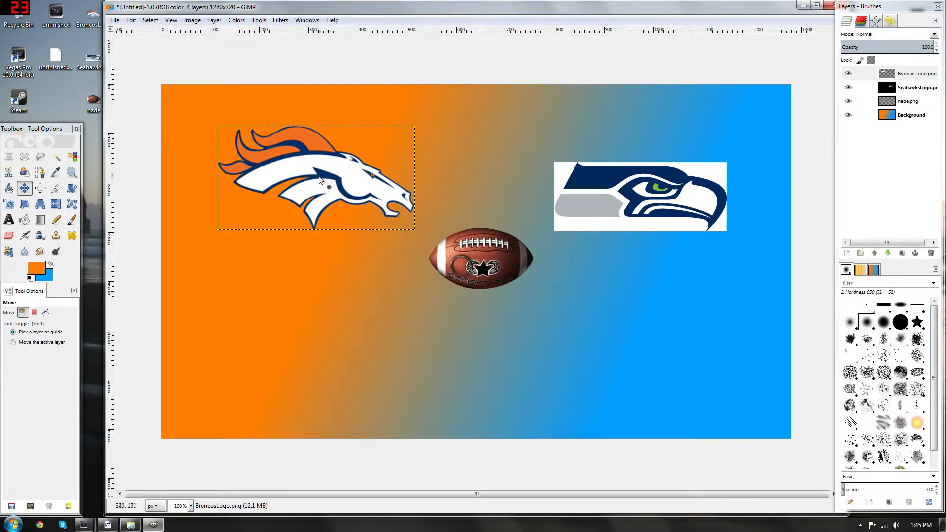
Step: Move the Broncos logo closer to the canvas's upper-left corner and the Seahawks logo down to its lower-right area
drag(345, 185, 339, 186)
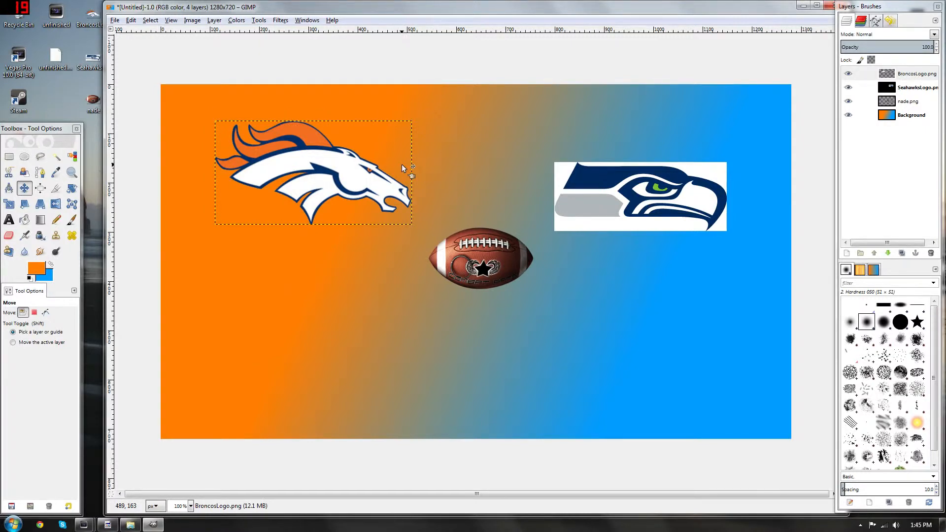
drag(375, 176, 335, 170)
drag(680, 215, 695, 361)
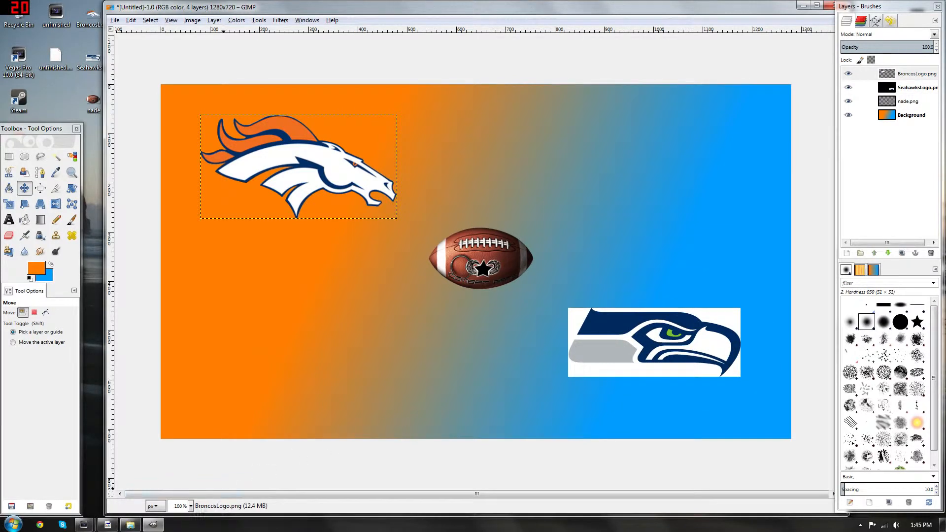
click(191, 507)
click(180, 450)
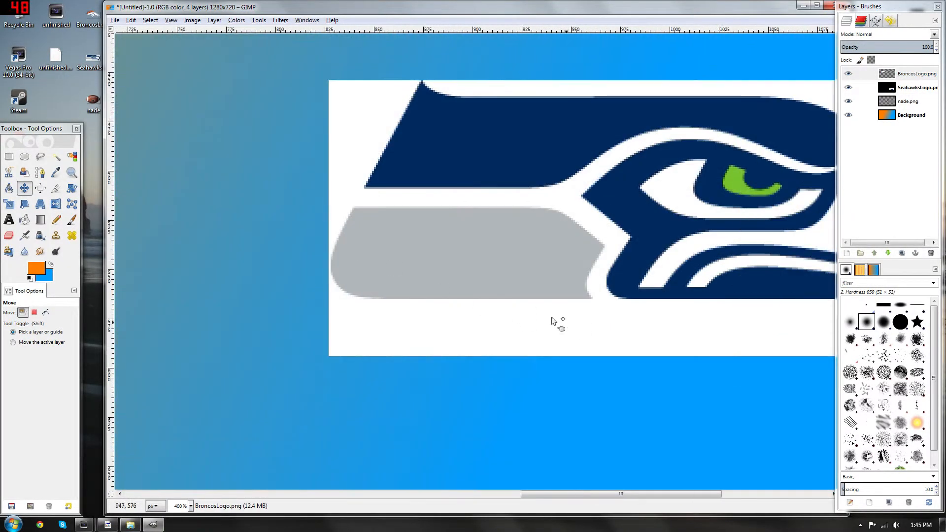
drag(703, 306, 518, 324)
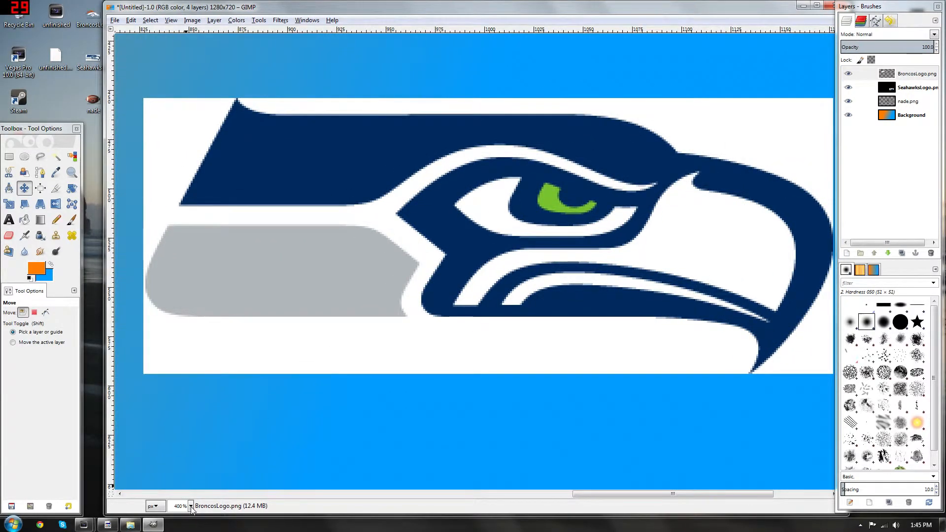
click(191, 506)
click(180, 472)
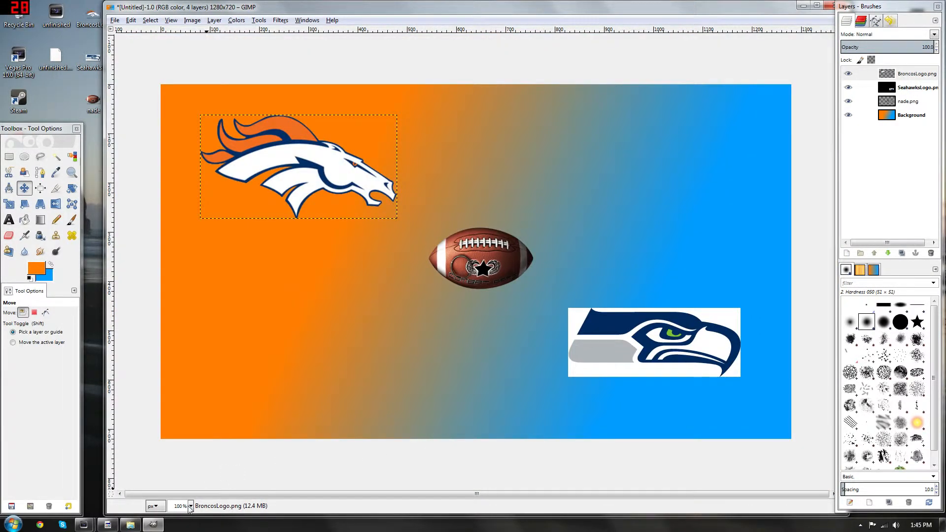
Step: Fuzzy-select the white areas surrounding the Seahawks logo on the SeahawksLogo.png layer and delete them
click(191, 506)
click(180, 450)
drag(259, 207, 118, 138)
drag(740, 419, 490, 318)
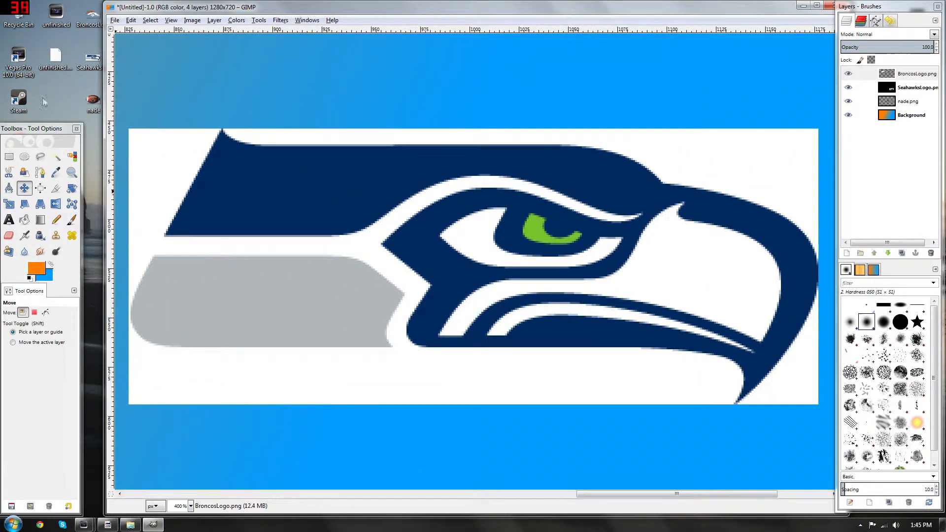
click(56, 158)
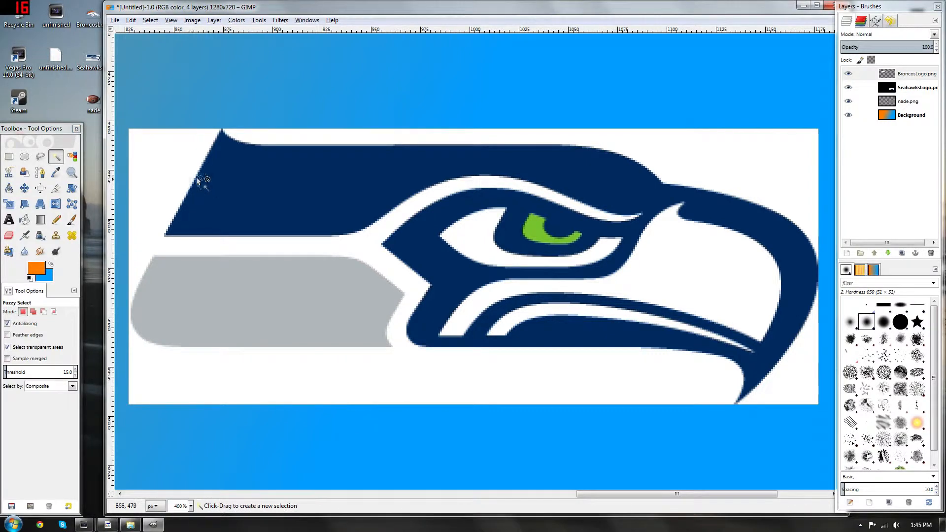
drag(172, 163, 247, 170)
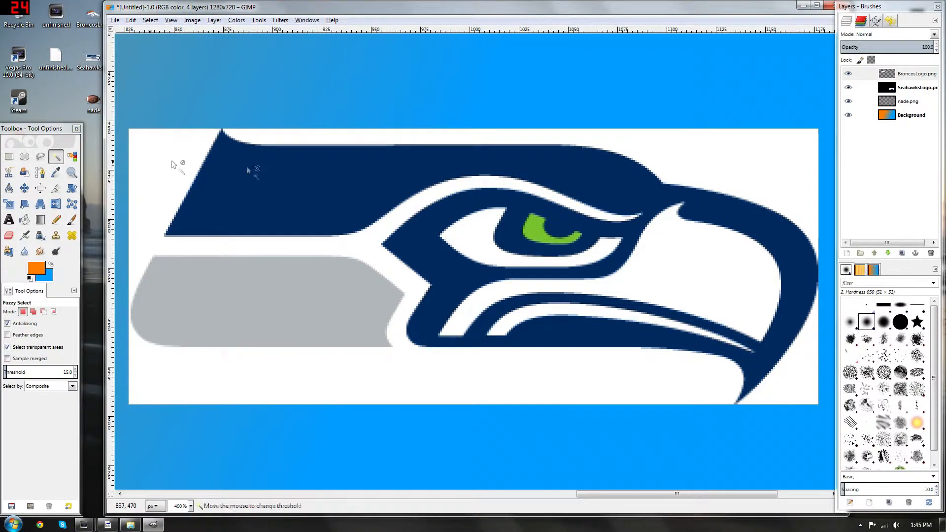
click(919, 89)
click(164, 184)
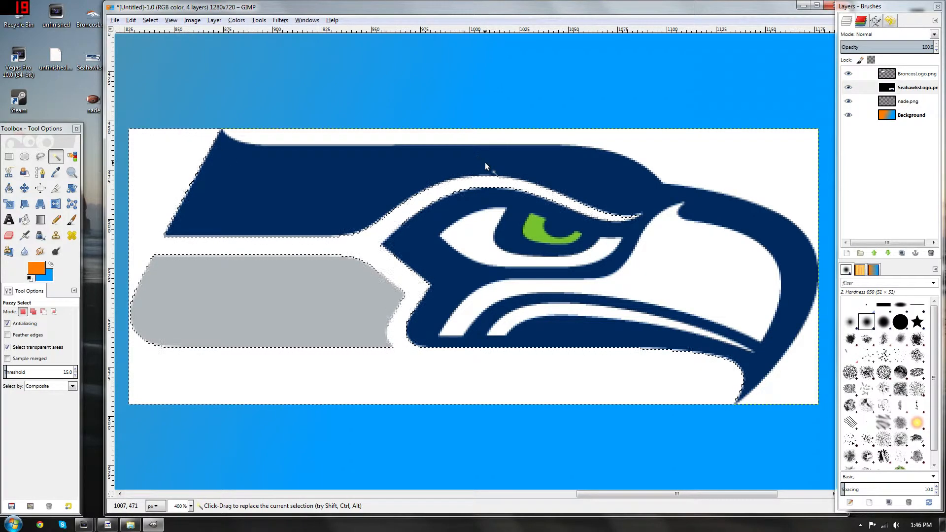
key(Delete)
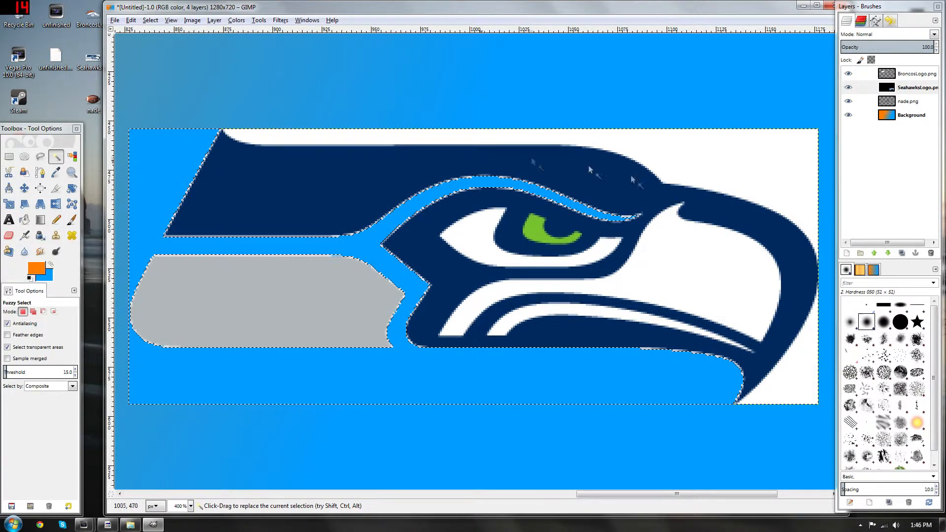
click(740, 177)
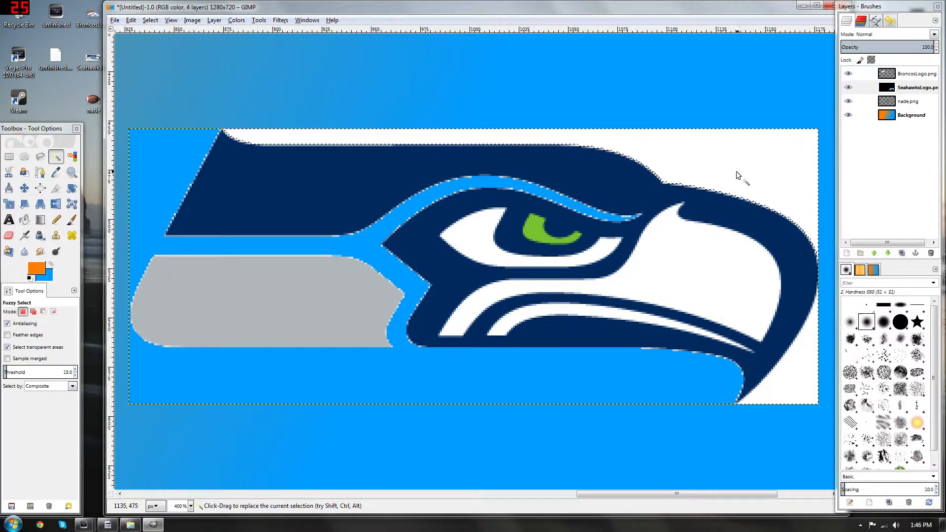
key(Delete)
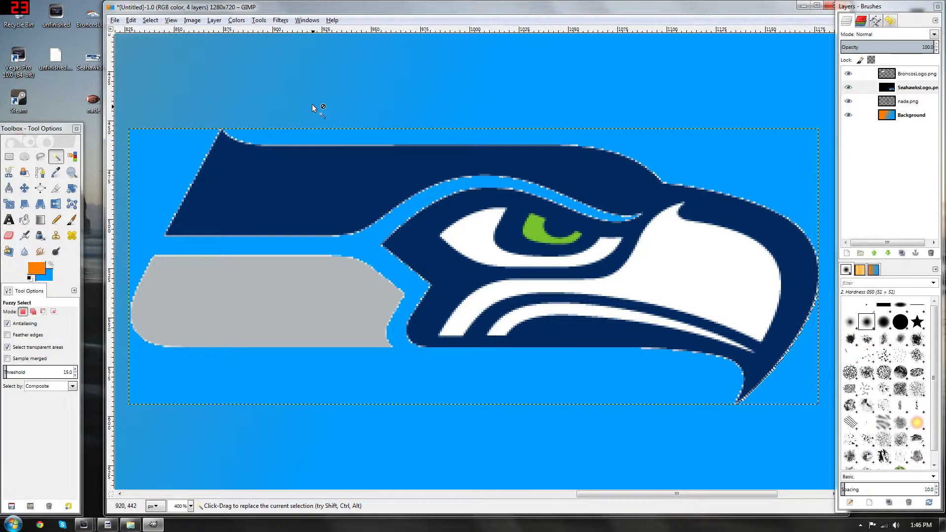
Step: Nudge the Seahawks logo slightly farther toward the canvas's lower-right corner
click(191, 506)
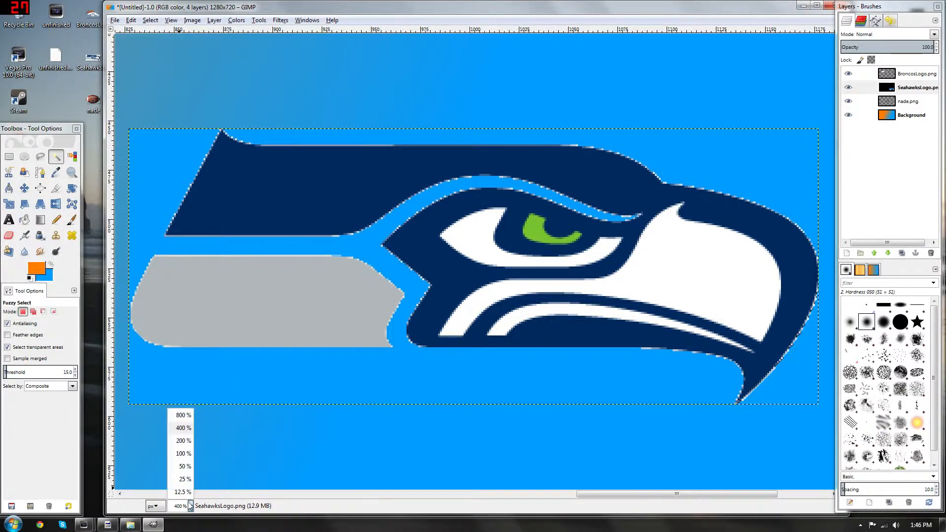
click(184, 453)
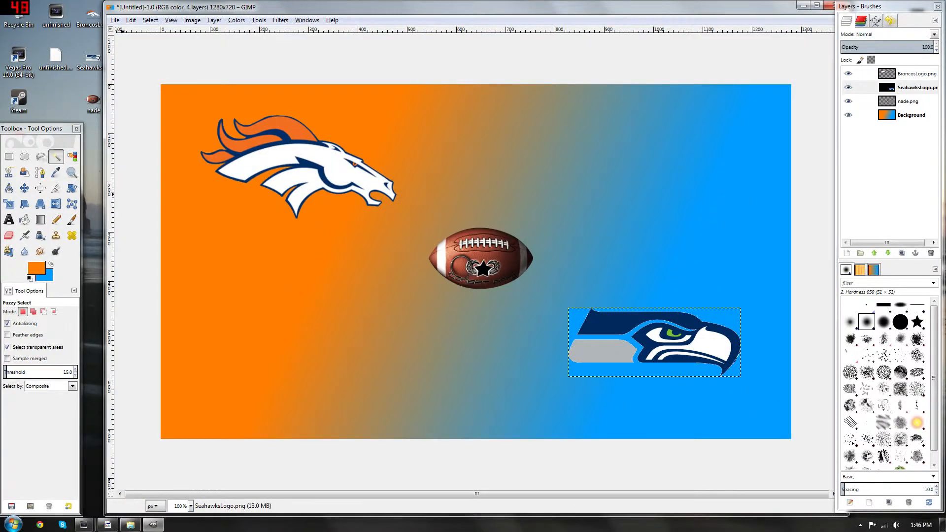
click(24, 187)
mouse_move(687, 345)
mouse_down()
mouse_move(334, 288)
mouse_move(676, 318)
mouse_move(698, 347)
mouse_up()
Step: Test the Seahawks logo against the gradient beneath the football and move it back to the lower-right area
click(191, 507)
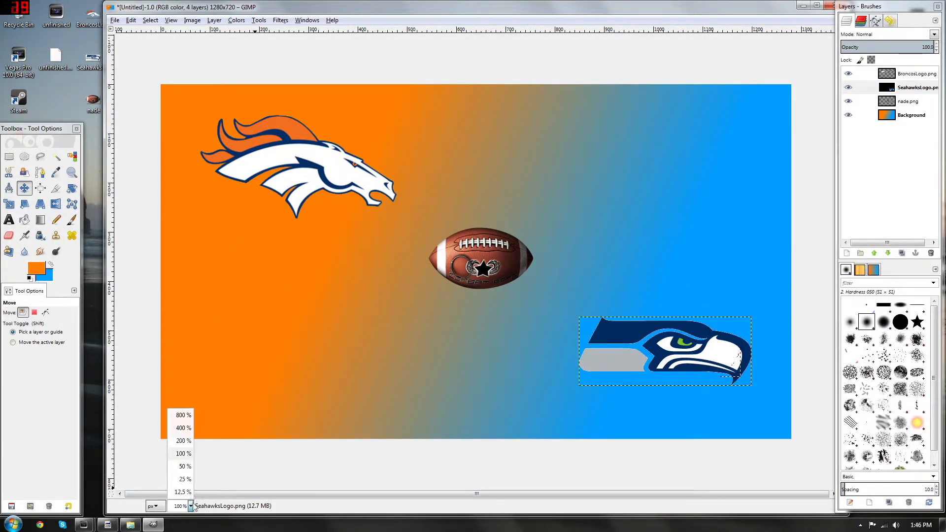
click(184, 440)
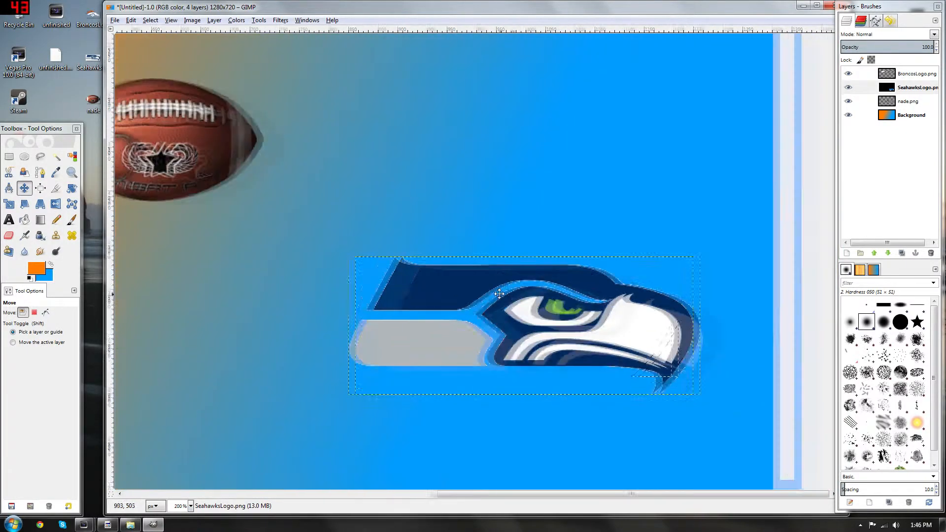
drag(605, 336, 384, 306)
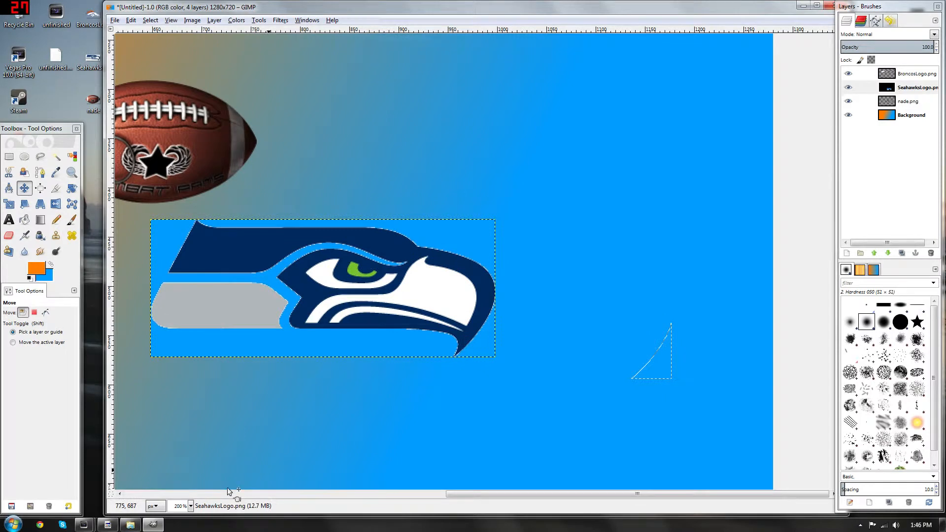
drag(484, 491, 432, 490)
drag(492, 295, 675, 338)
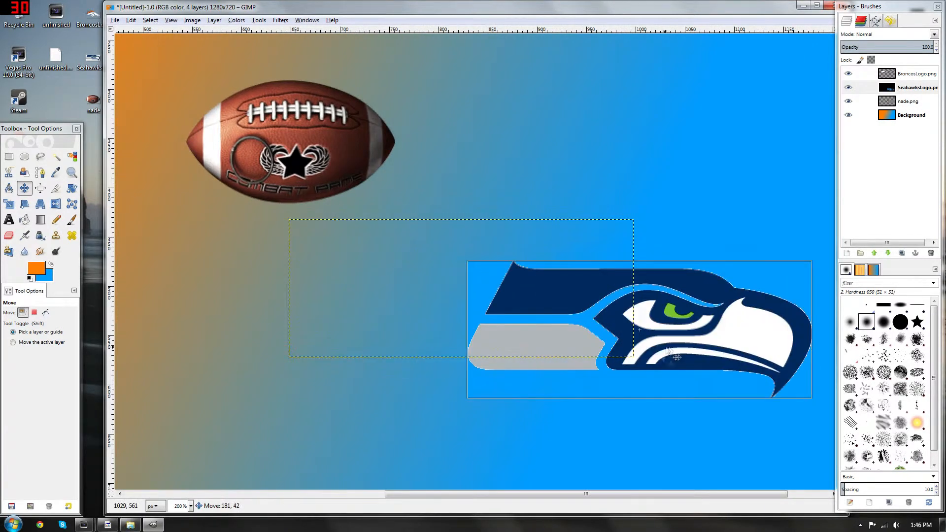
drag(519, 491, 604, 489)
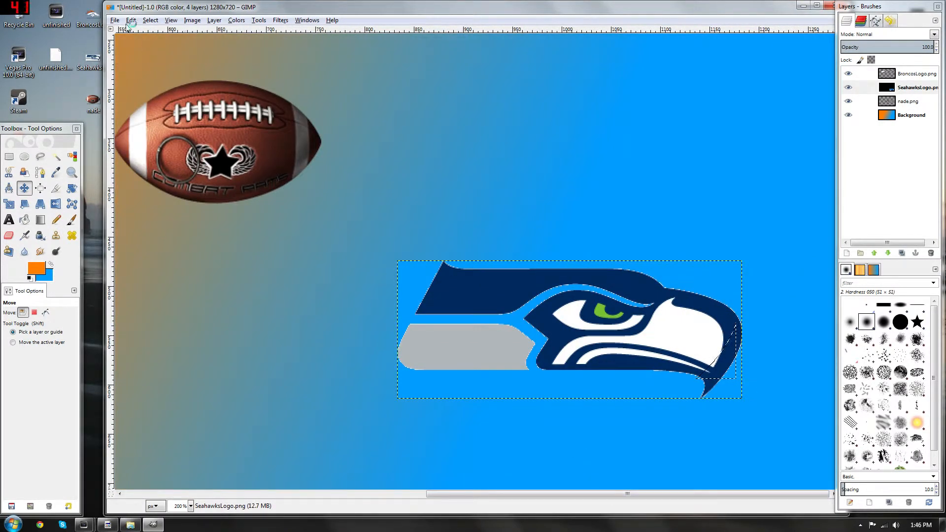
Step: Add an alpha channel to the SeahawksLogo.png layer and clear the fuzzy-selected blue areas around the logo to transparency
click(56, 157)
click(416, 280)
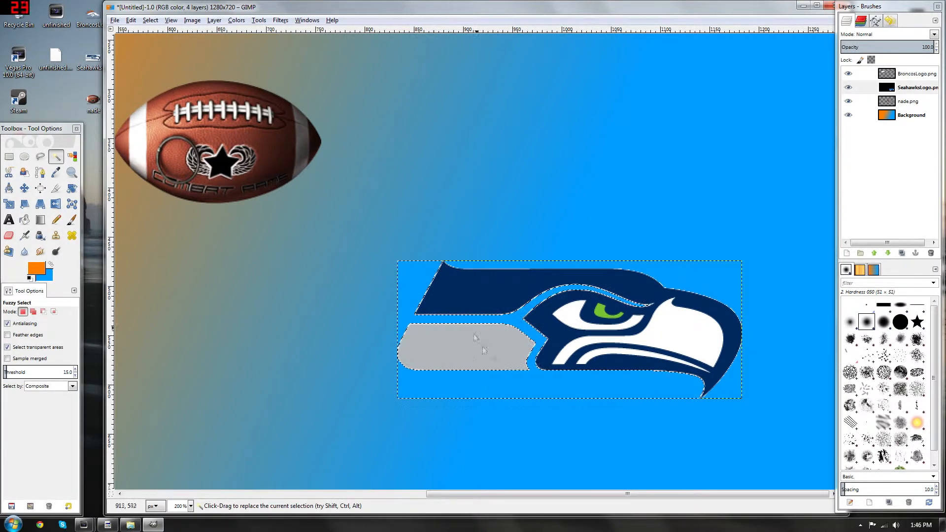
drag(497, 285, 705, 339)
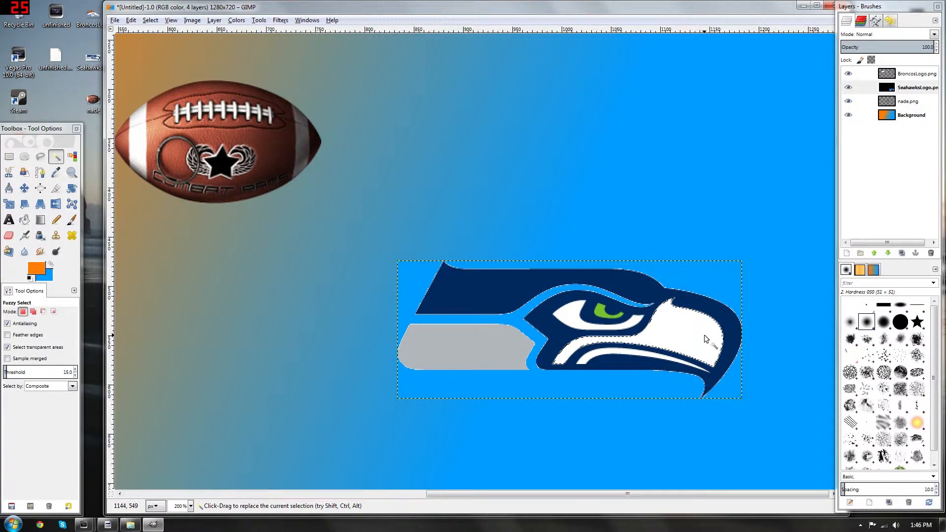
click(573, 288)
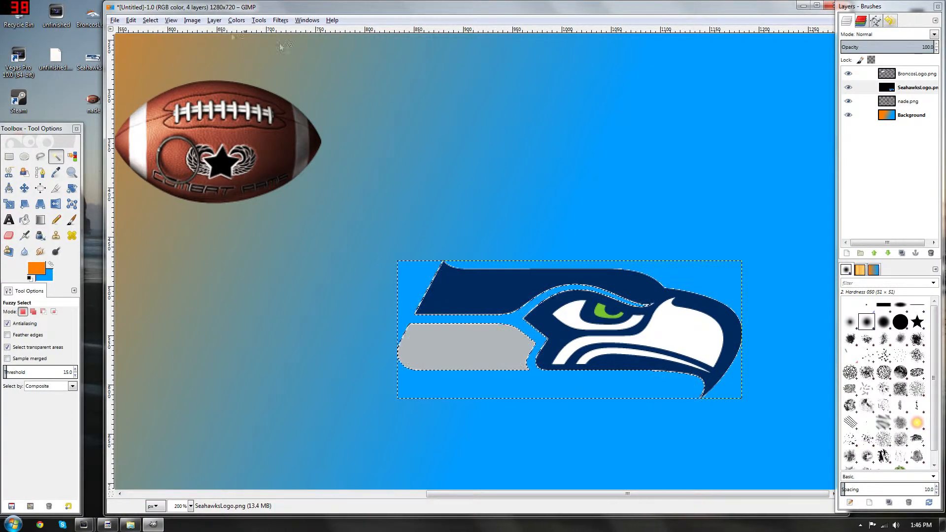
click(214, 20)
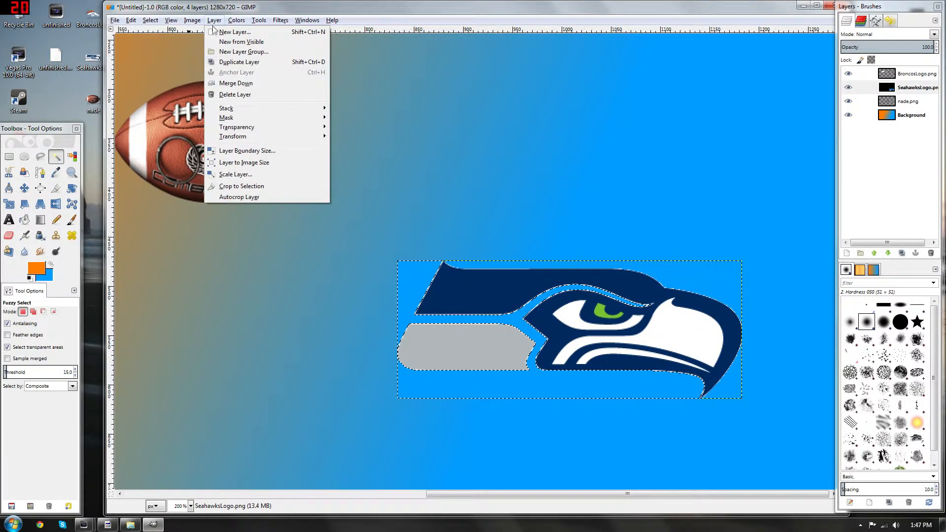
mouse_move(254, 128)
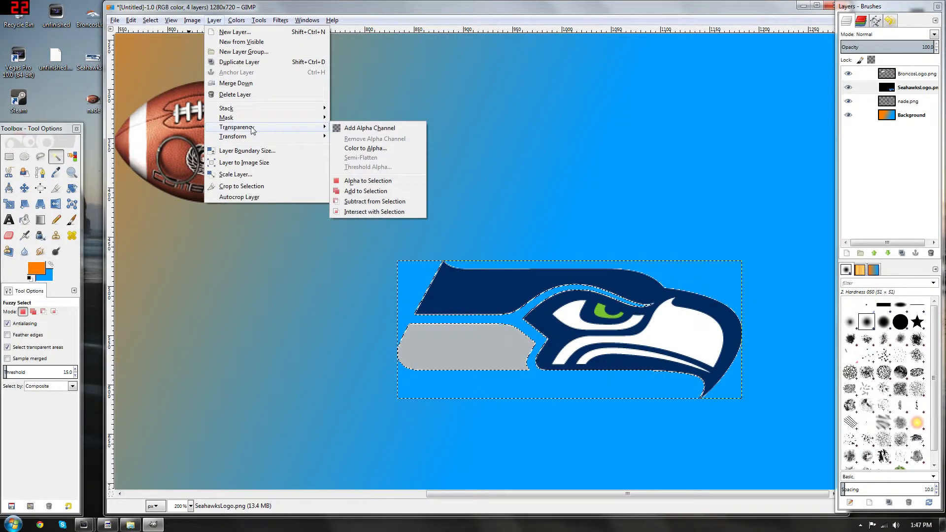
click(401, 129)
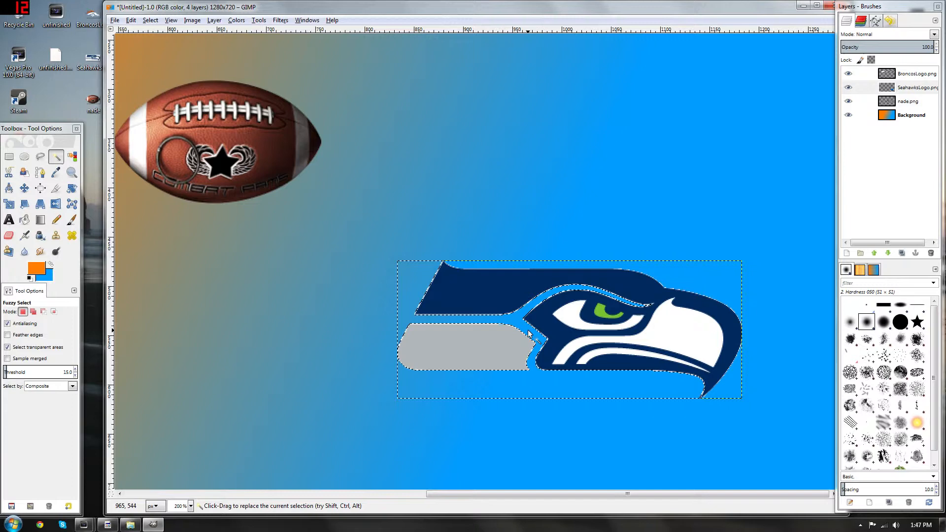
click(646, 380)
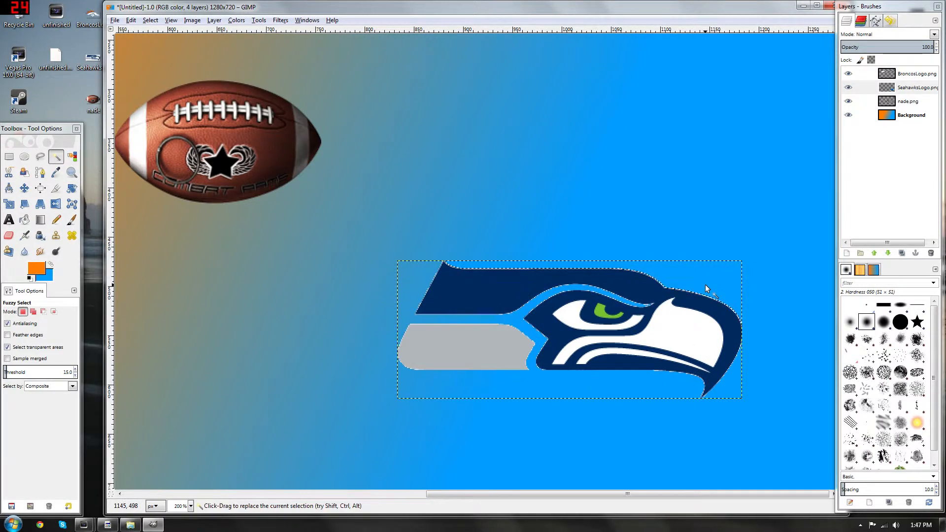
Step: Move the Seahawks logo onto the orange area directly below the Broncos logo to check its transparency
click(35, 191)
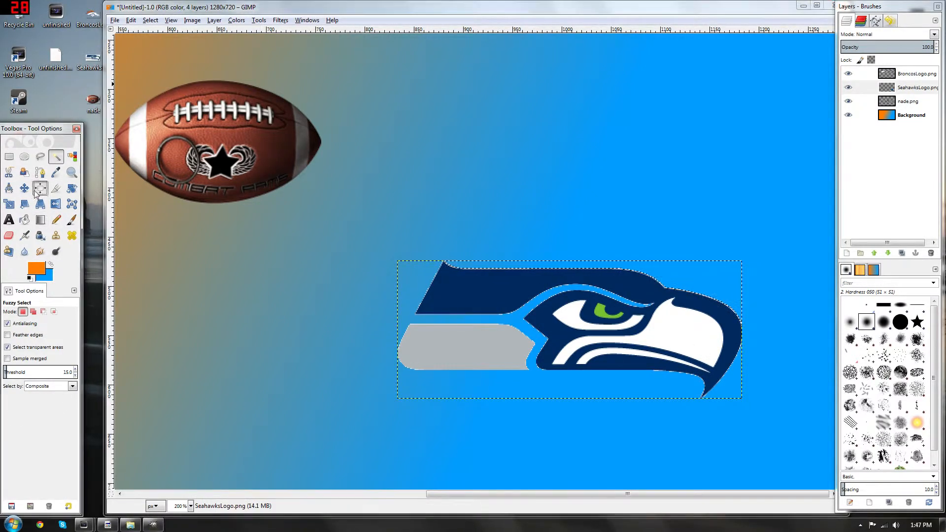
click(24, 188)
click(190, 507)
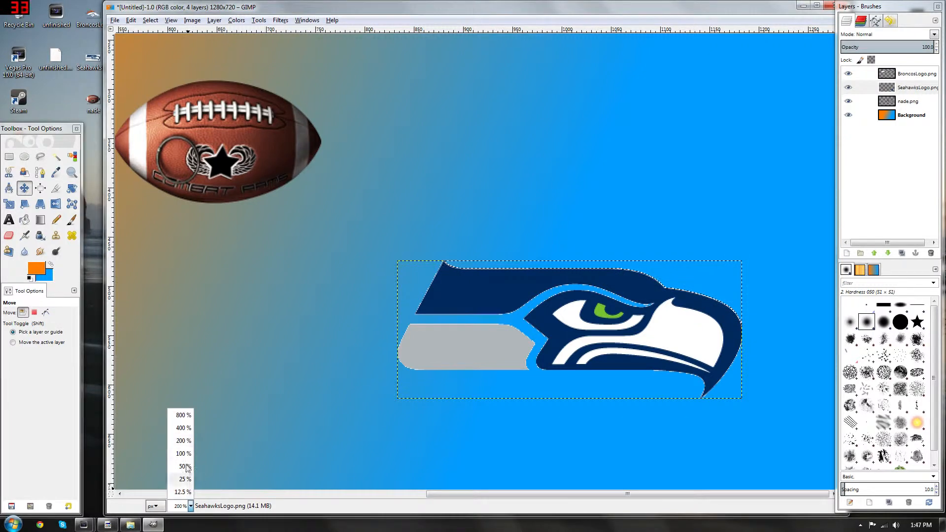
click(183, 454)
drag(627, 348, 332, 279)
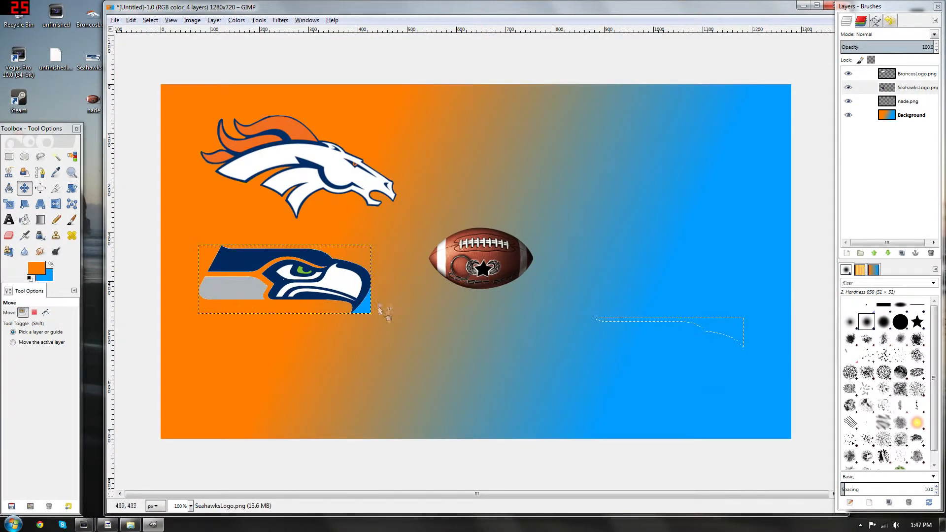
Step: Clear the leftover blue corner beside the Seahawks beak and place the logo in the lower-right blue area
click(55, 156)
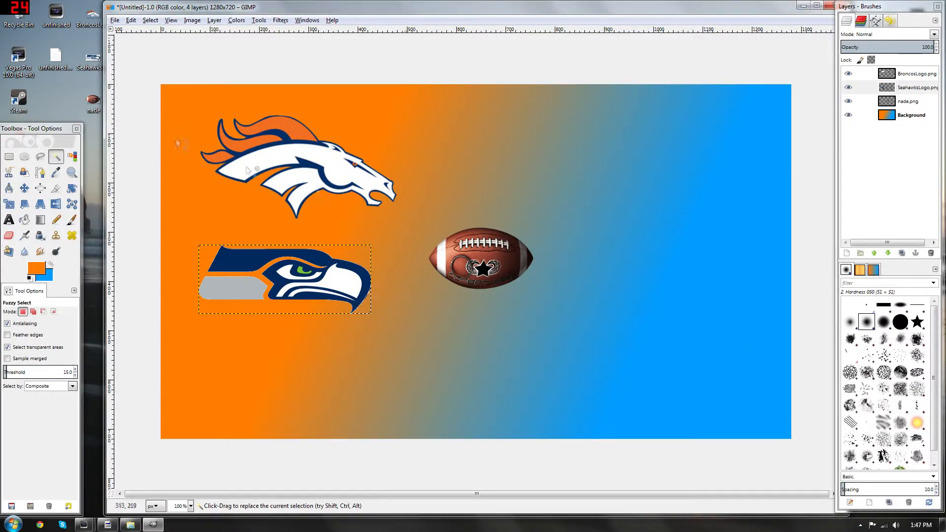
click(24, 188)
mouse_move(343, 289)
mouse_down()
mouse_move(688, 327)
mouse_move(720, 343)
mouse_move(748, 368)
mouse_move(746, 381)
mouse_up()
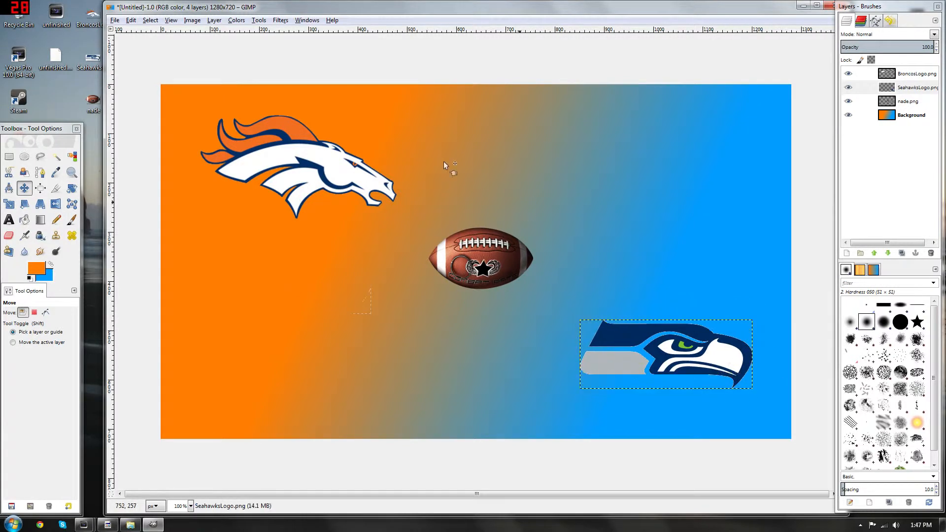
Step: Nudge the Broncos logo slightly to the left and make the SeahawksLogo.png layer active
drag(338, 172, 330, 173)
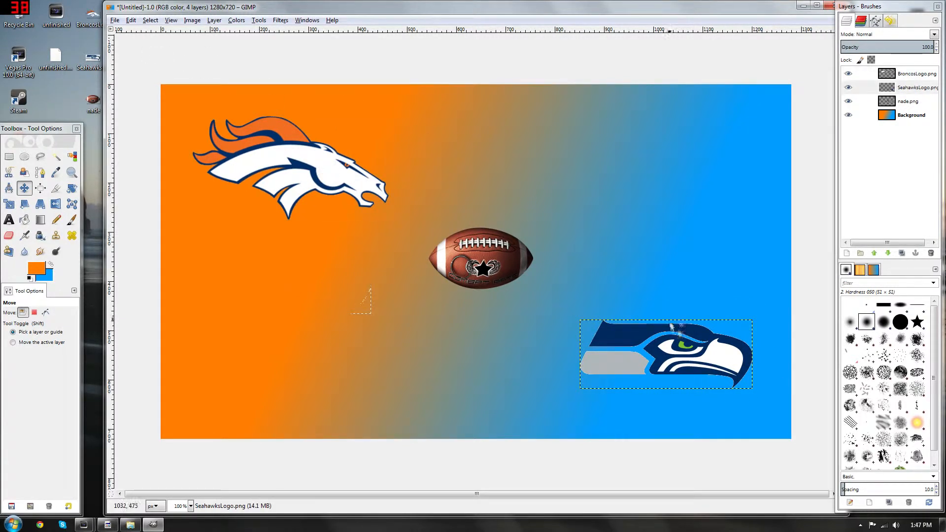
click(914, 89)
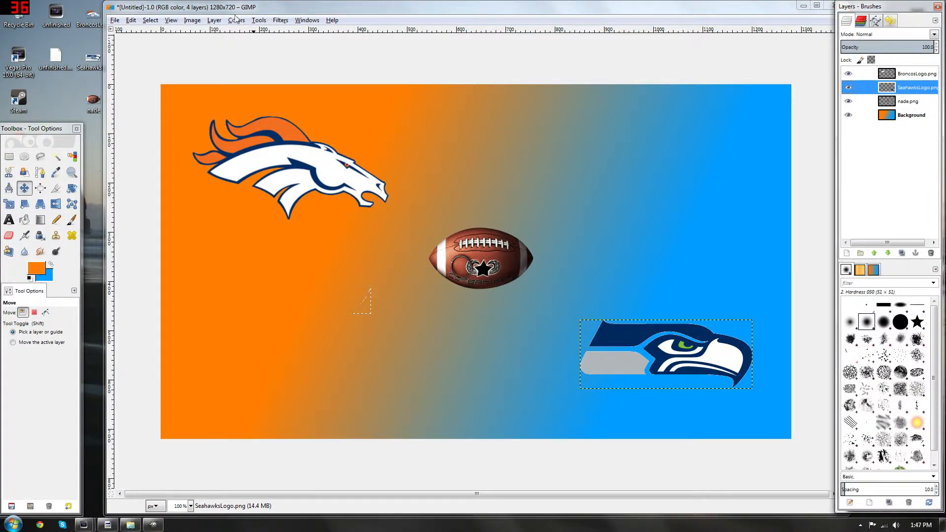
click(214, 21)
click(343, 7)
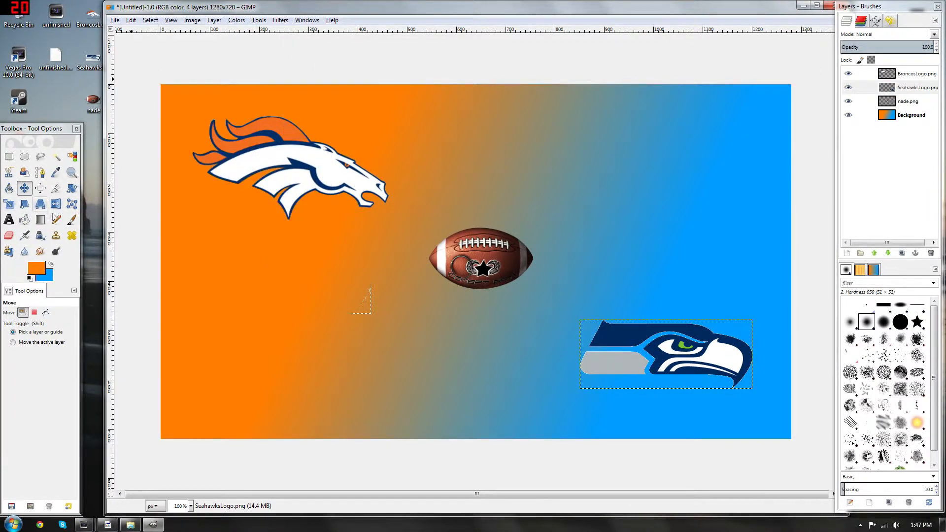
Step: Try to resize the Seahawks logo directly on the canvas with the Scale tool
click(11, 206)
click(686, 363)
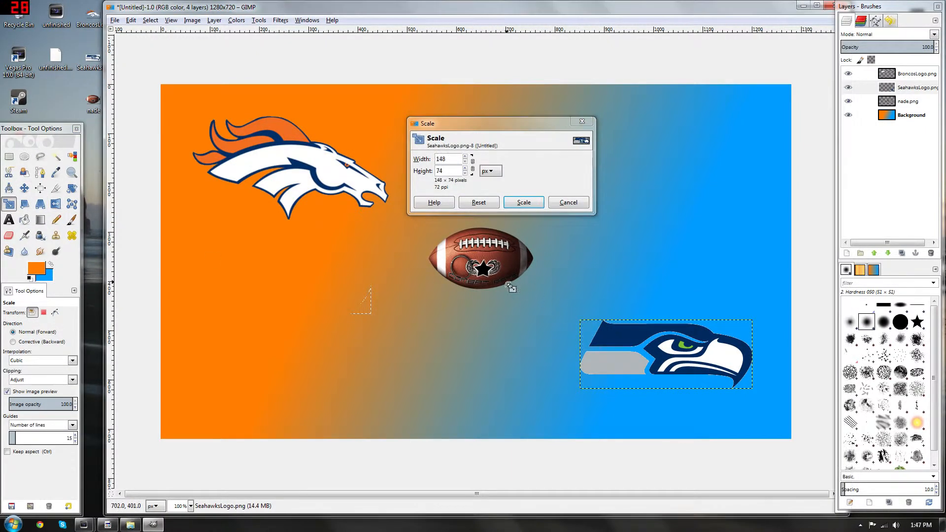
click(686, 356)
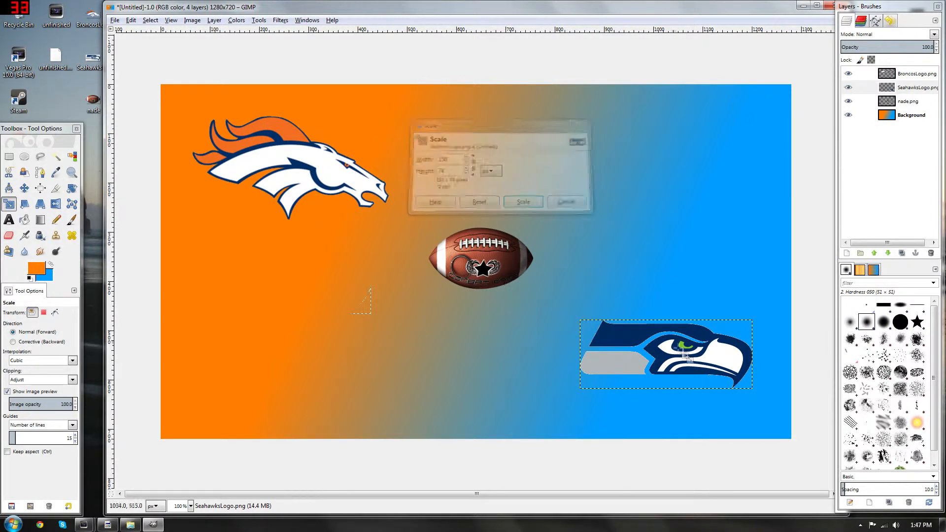
drag(686, 356, 630, 296)
click(524, 202)
click(561, 261)
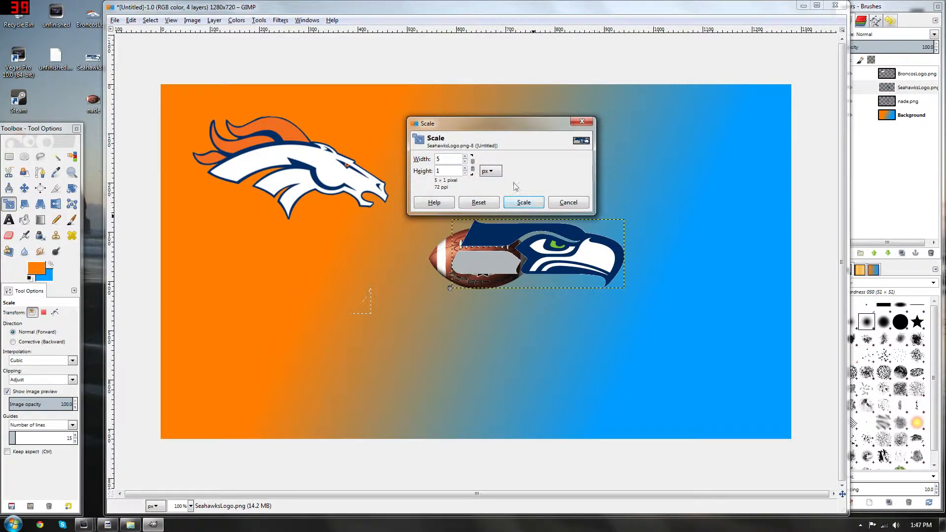
click(582, 121)
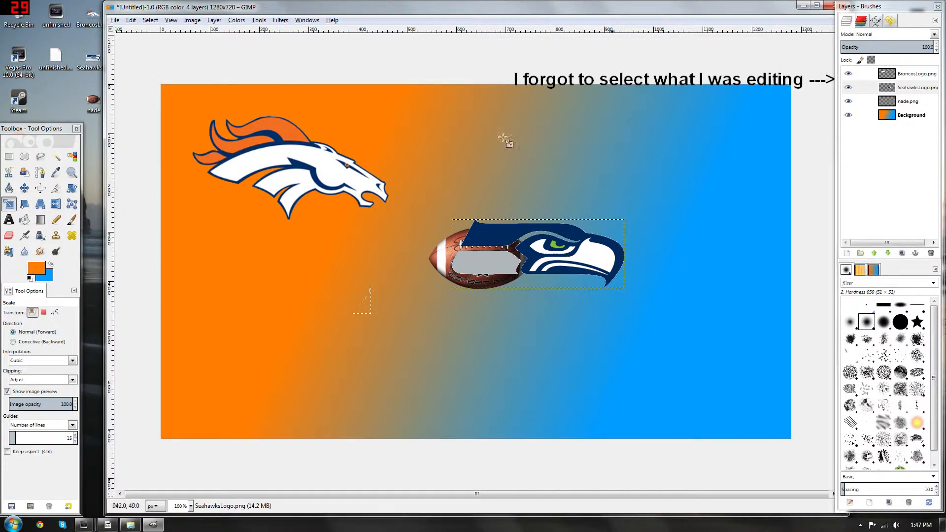
Step: Undo the accidental changes to the Seahawks logo's size and position
click(131, 22)
click(131, 31)
click(131, 20)
click(131, 32)
Step: Scale the SeahawksLogo.png layer to 400 × 160 px with cubic interpolation
click(131, 20)
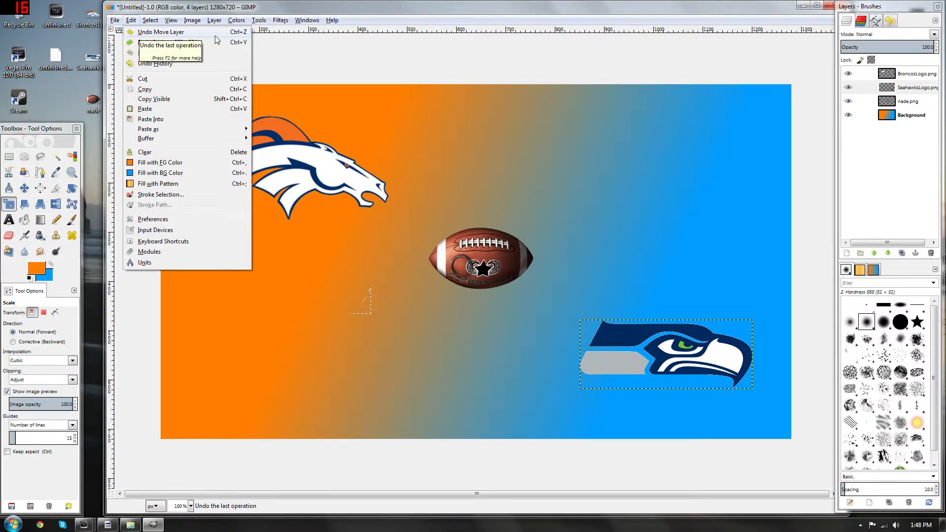
mouse_move(220, 23)
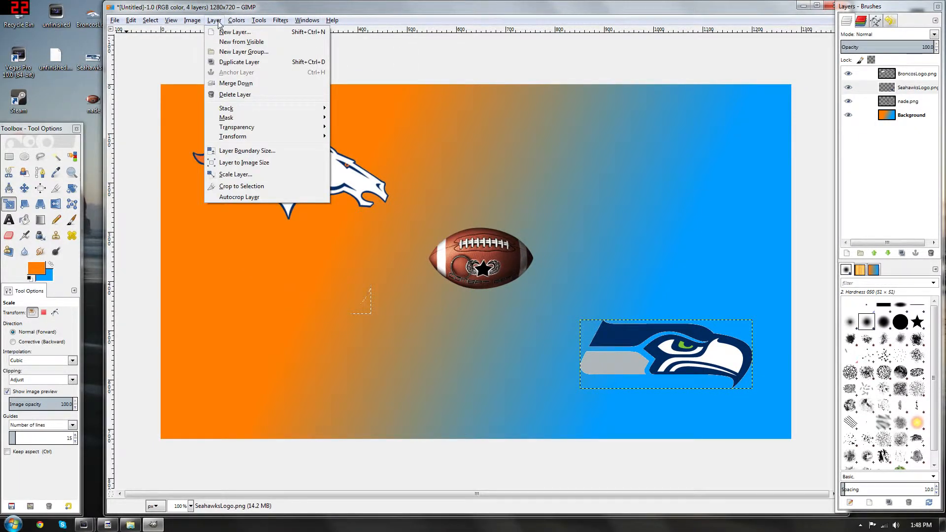
click(235, 174)
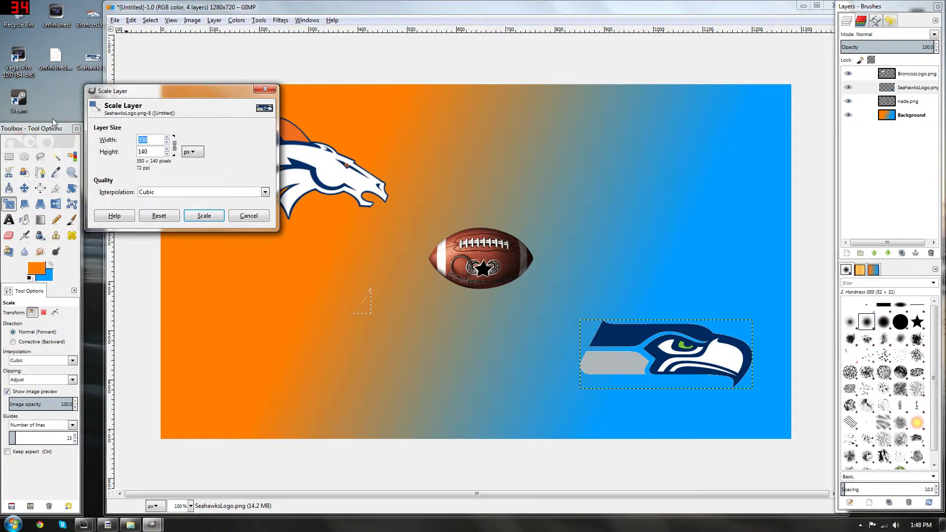
text(400)
click(205, 216)
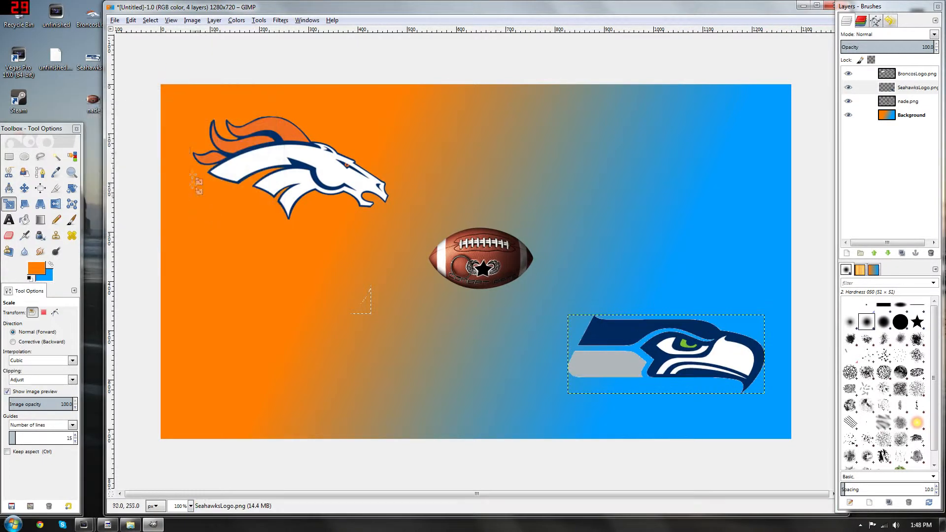
click(215, 20)
click(233, 174)
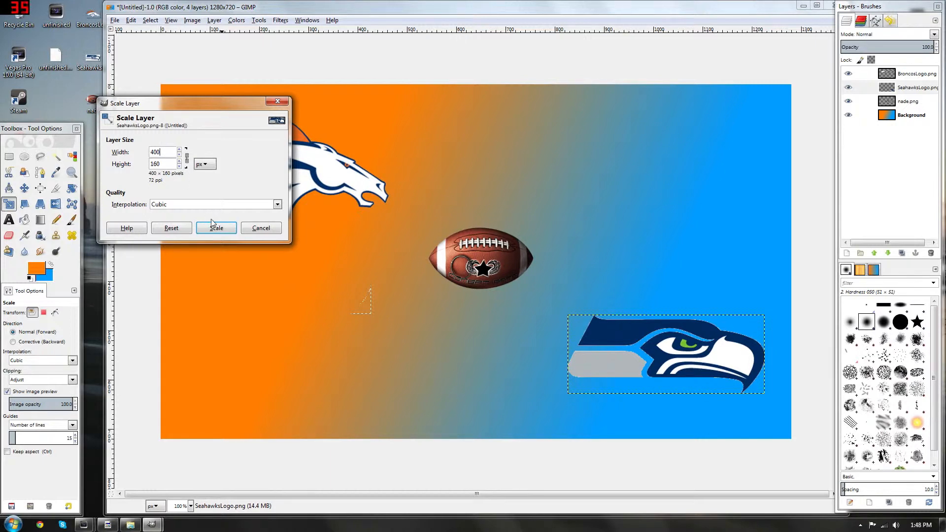
drag(155, 102, 266, 145)
click(327, 270)
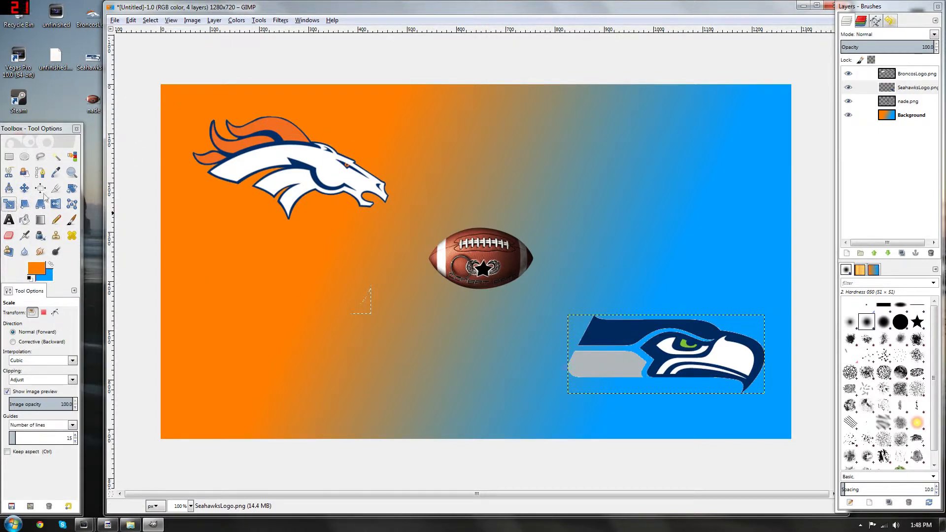
Step: Scale the nade.png football layer to a width of 400 px, keeping its proportions
click(861, 101)
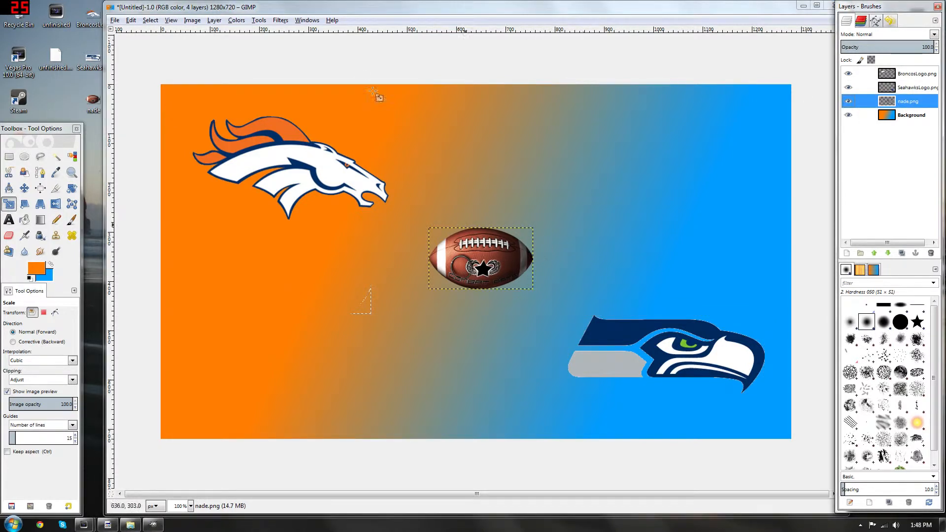
click(200, 20)
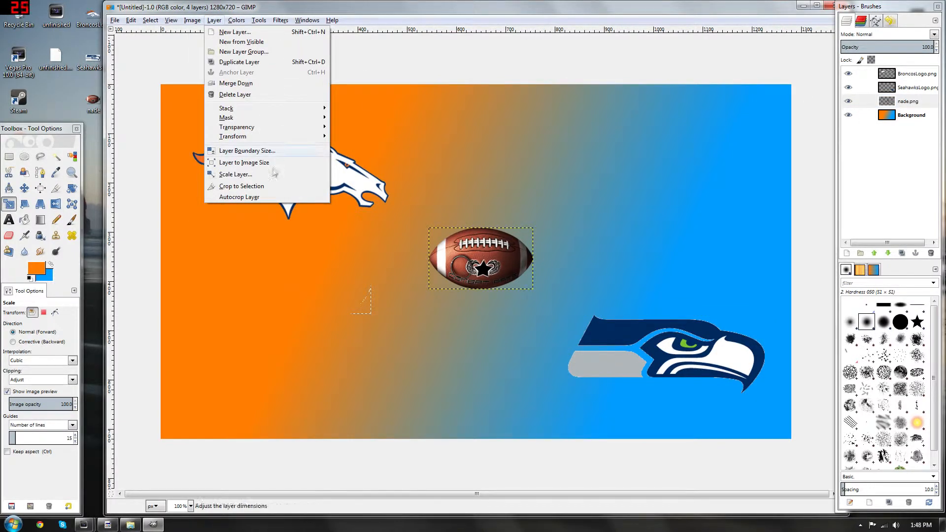
click(272, 173)
key(BackSpace)
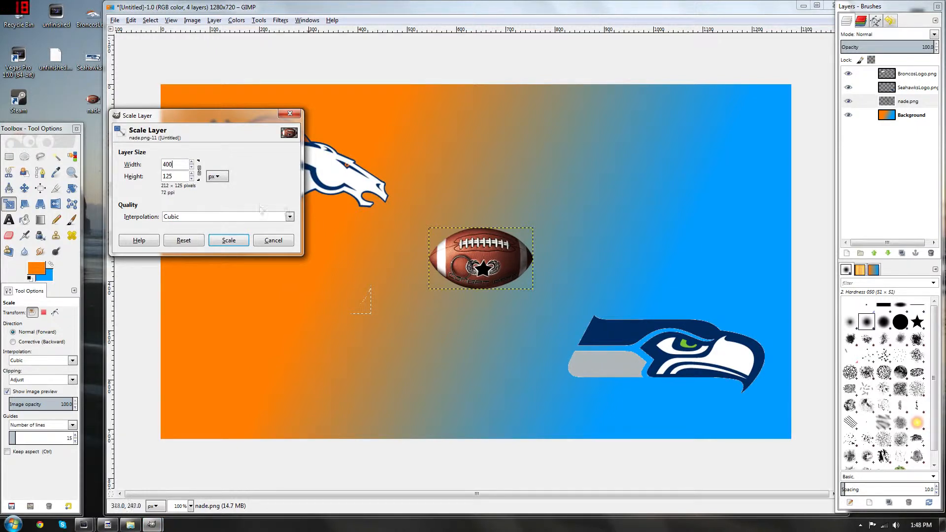
key(Return)
click(247, 243)
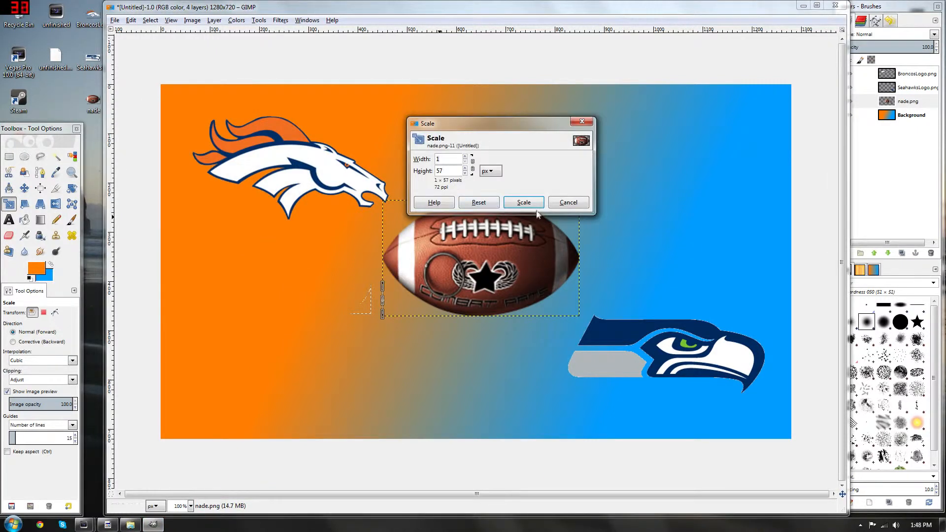
click(533, 205)
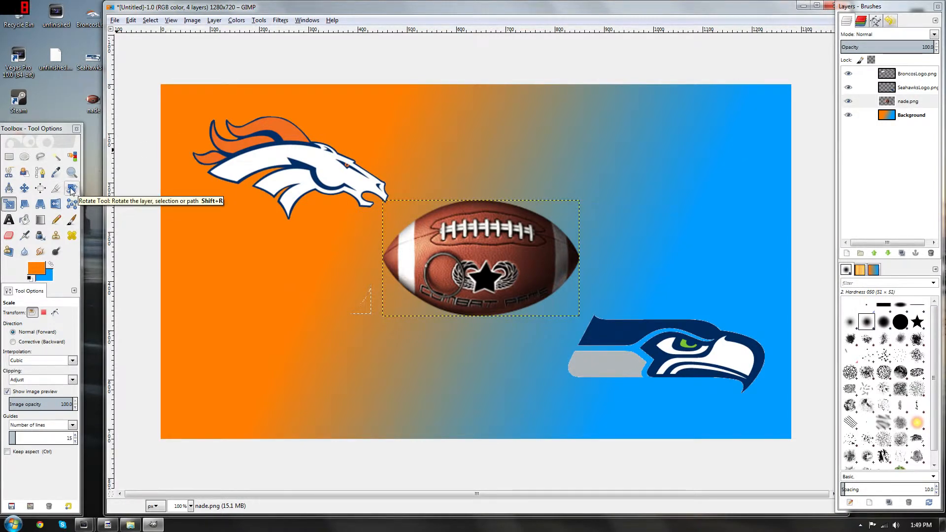
Step: Rotate the nade.png football layer by 33.02 degrees around its center
click(72, 188)
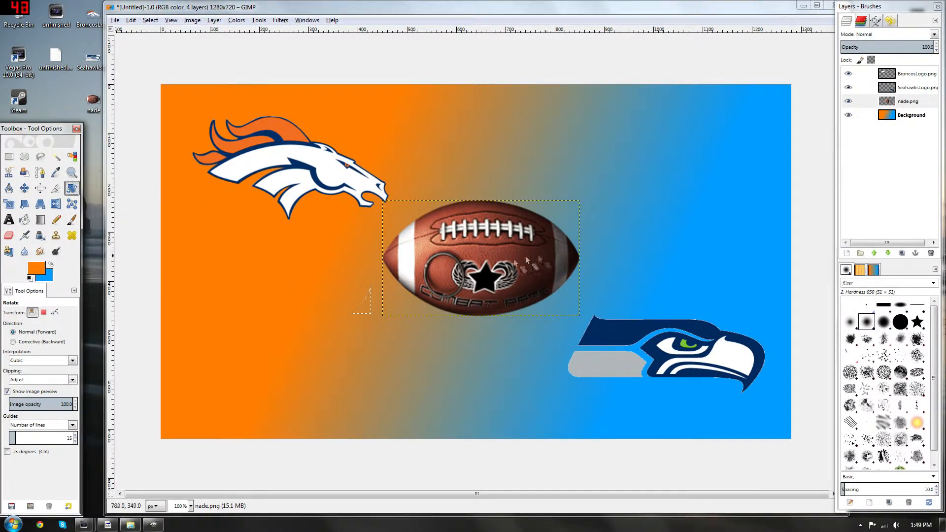
click(502, 264)
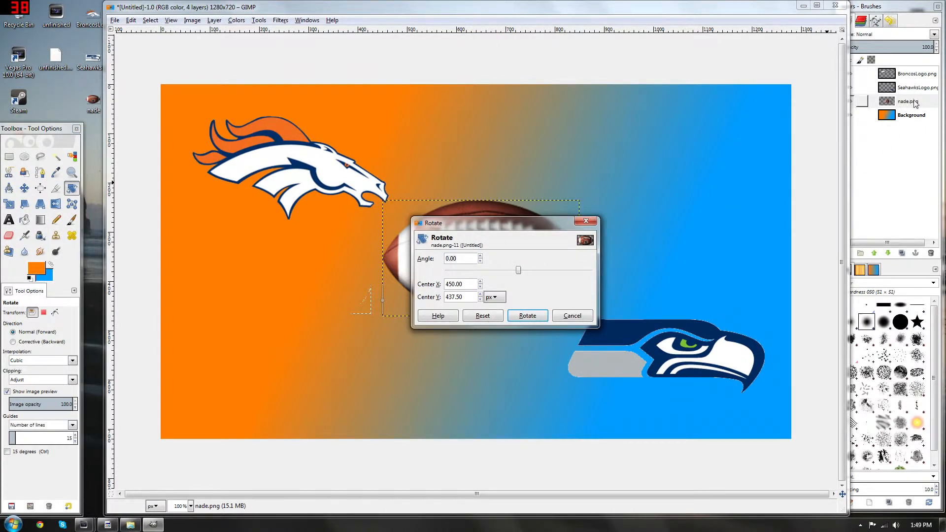
drag(493, 227, 697, 222)
drag(406, 243, 410, 285)
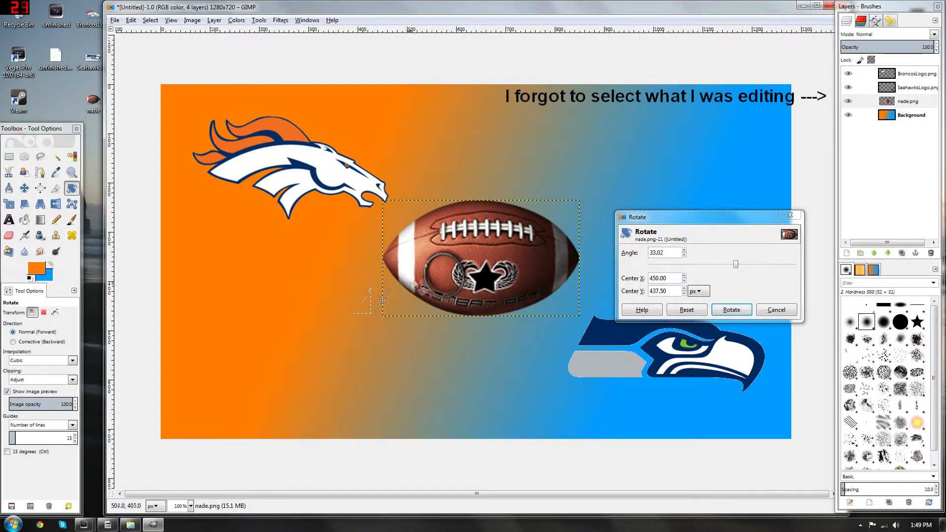
click(731, 309)
Step: Rotate the nade.png football a second time until it is upside down
click(483, 319)
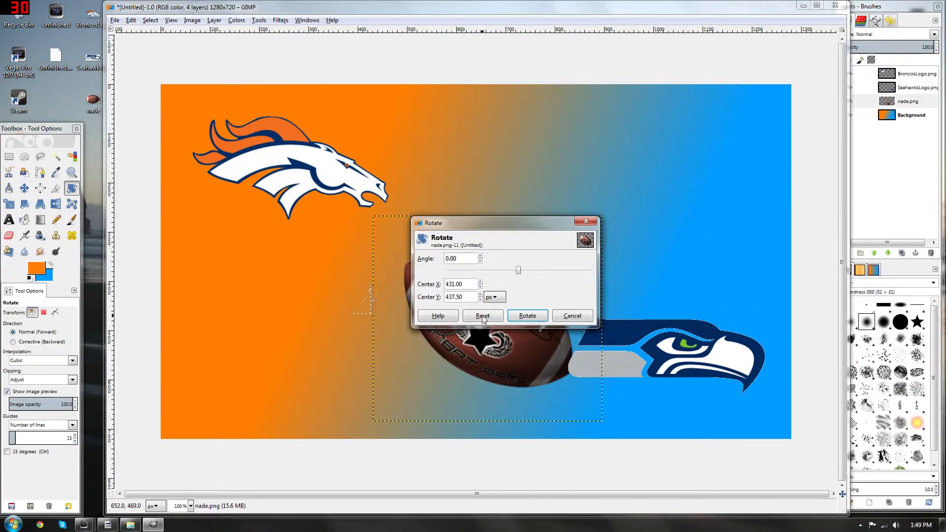
drag(530, 270, 562, 267)
click(528, 315)
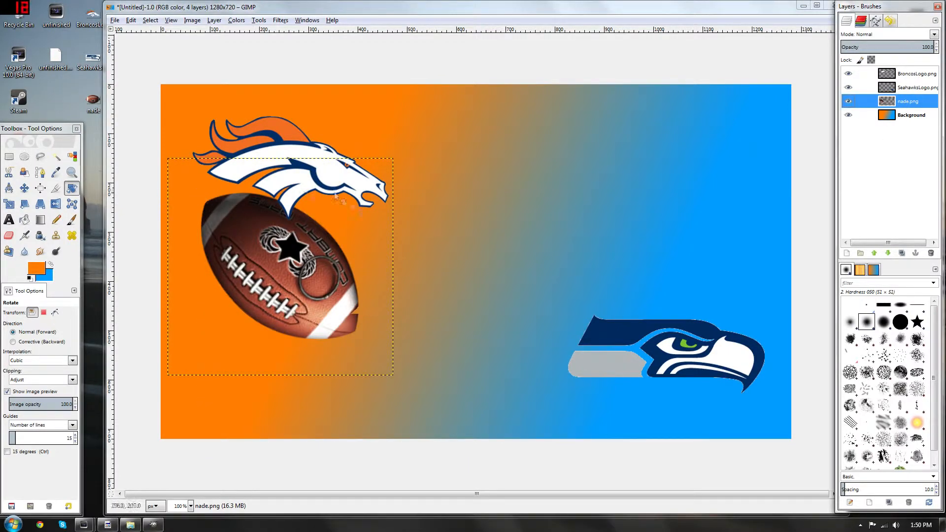
click(361, 220)
drag(347, 229, 345, 360)
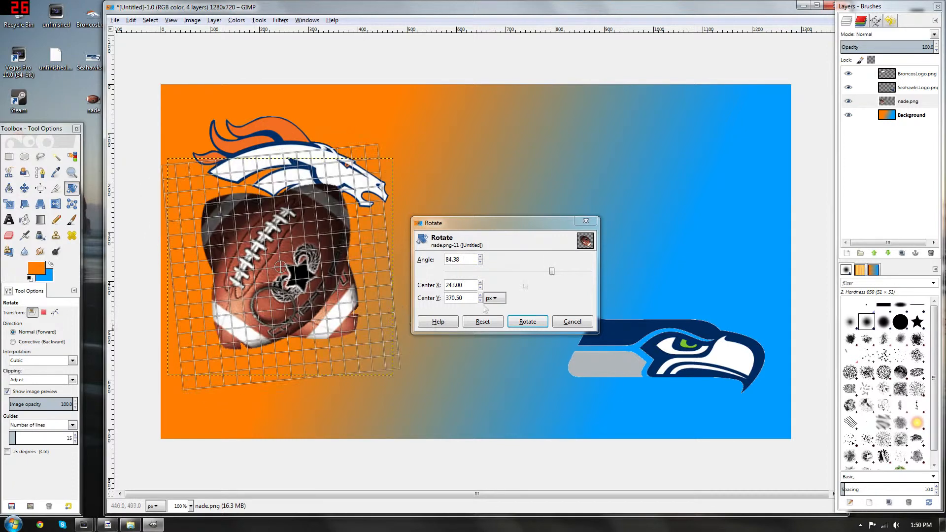
click(585, 222)
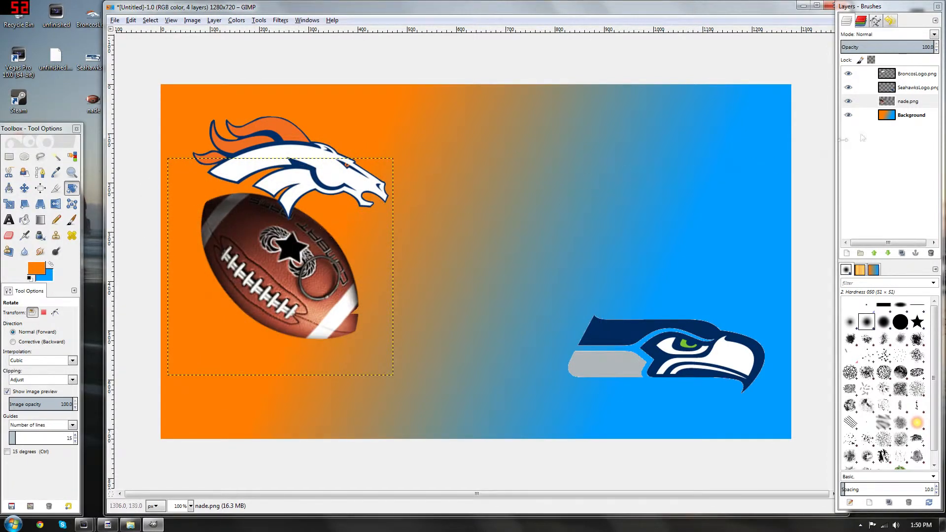
Step: Rotate the nade.png football laces-up with its right end tilted upward and move it to the middle of the canvas
click(906, 105)
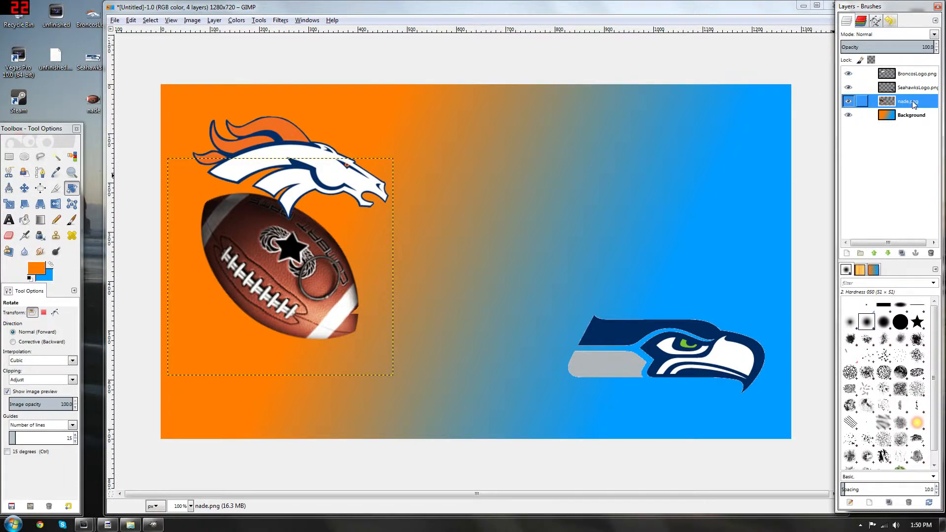
drag(347, 228, 404, 364)
click(527, 322)
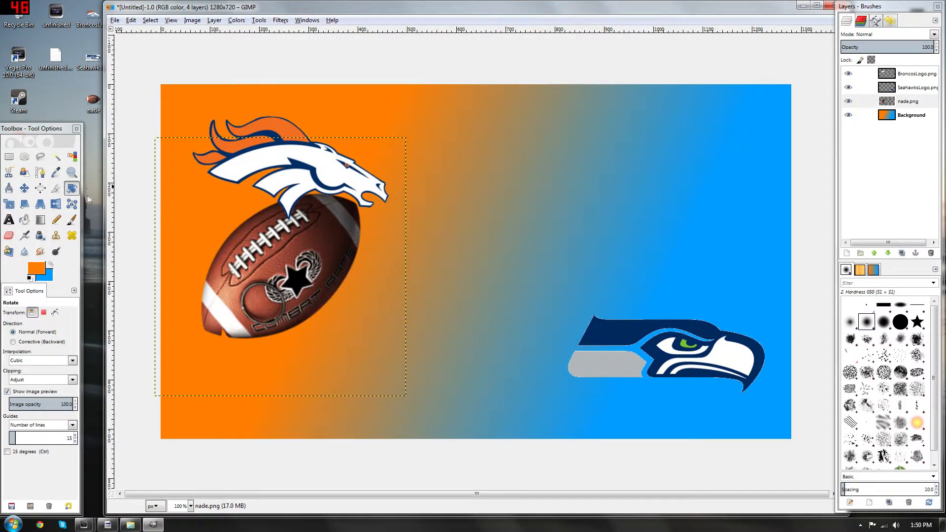
click(25, 187)
drag(304, 292, 578, 287)
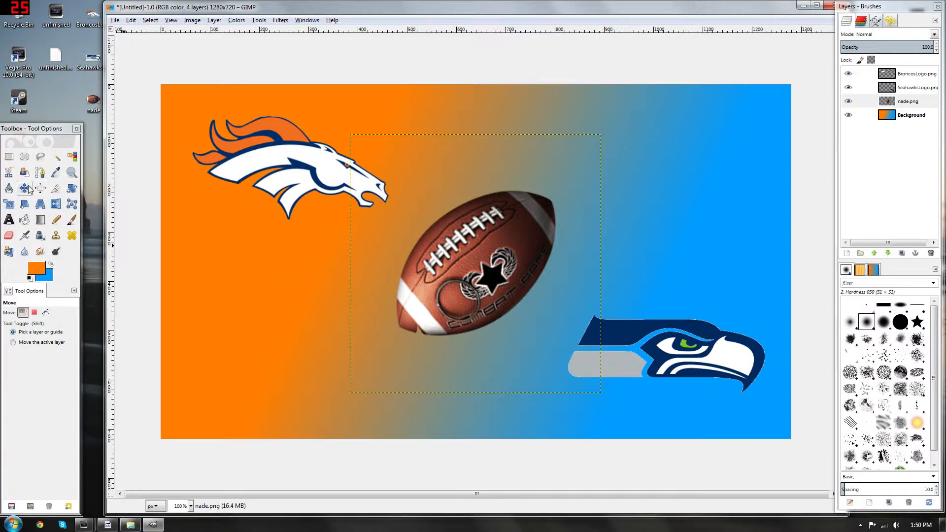
click(72, 188)
click(480, 257)
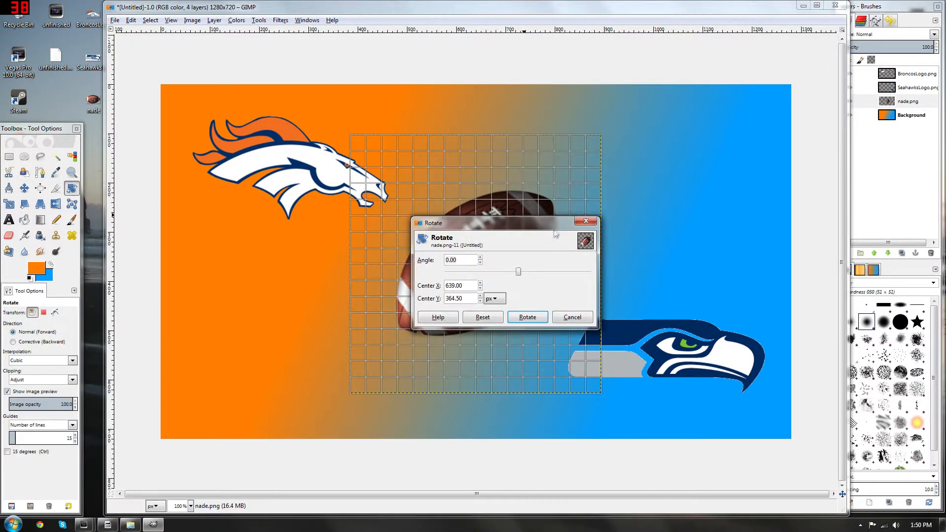
click(586, 221)
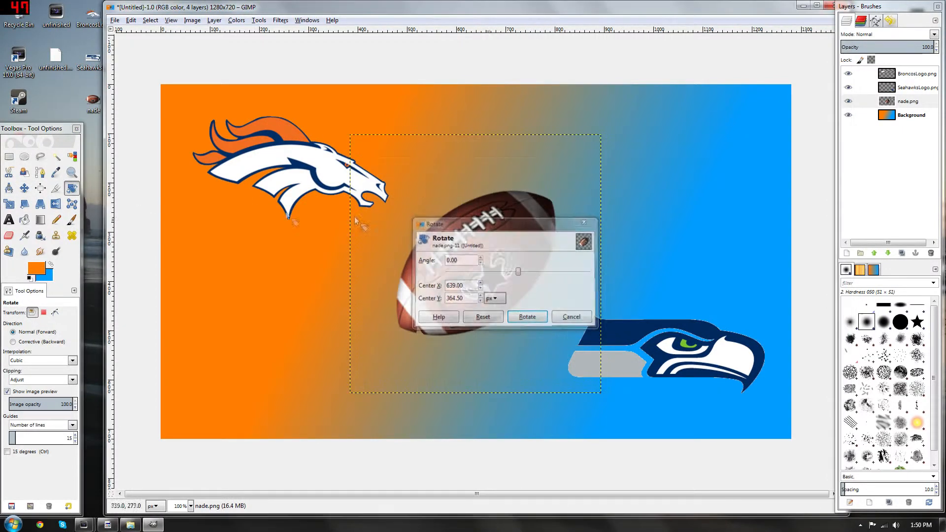
Step: Scale the nade.png football layer to 600 × 618 px and nudge it into place between the two logos
click(25, 189)
drag(487, 267, 478, 268)
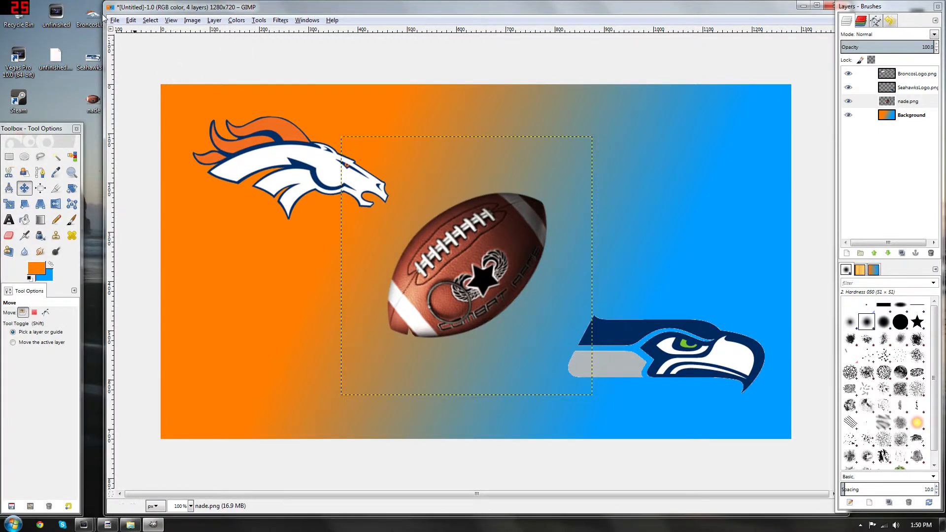
click(214, 21)
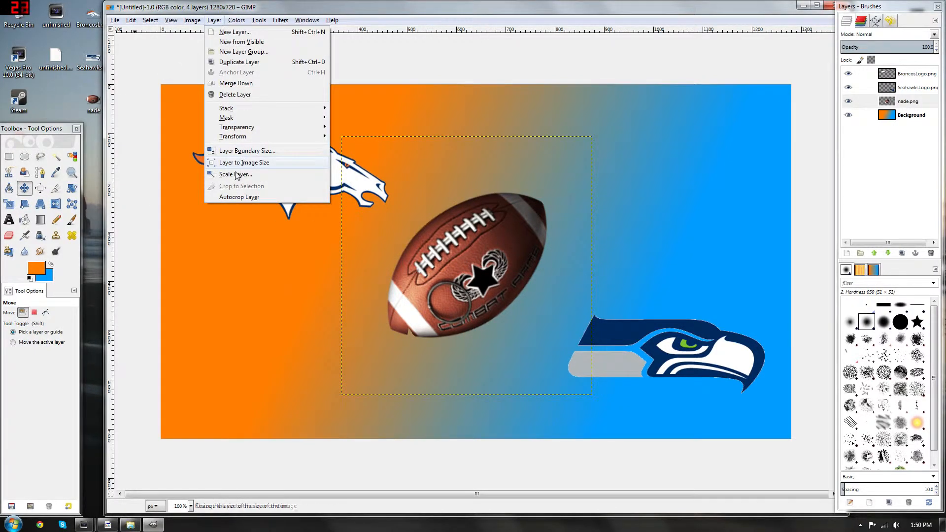
click(296, 164)
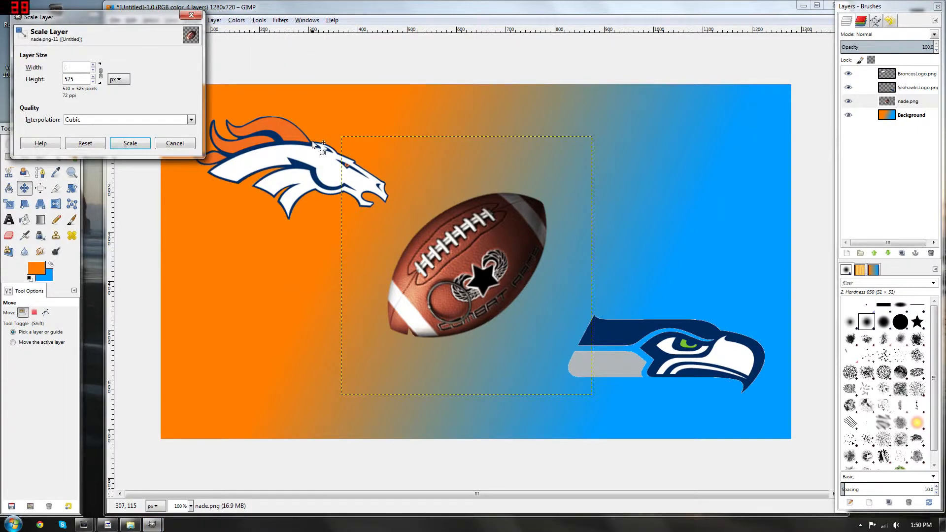
text(600)
key(Tab)
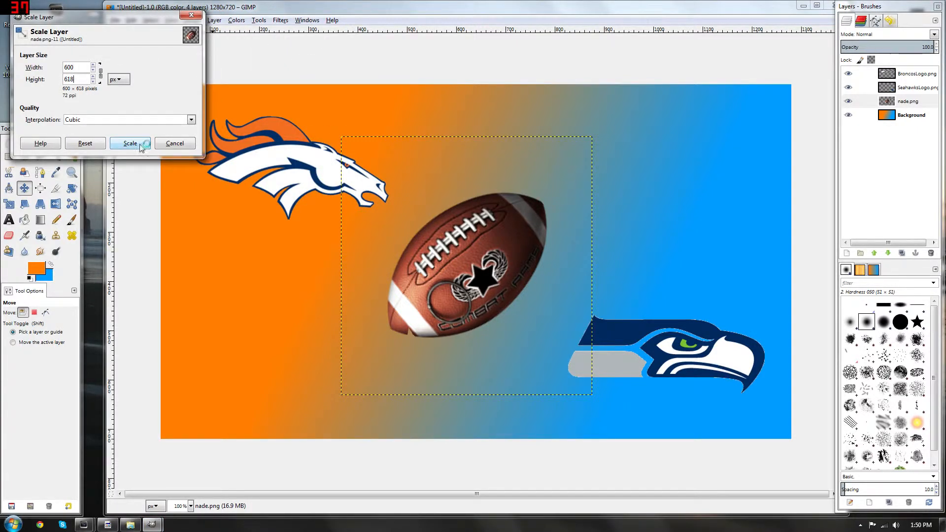
click(130, 143)
drag(493, 267, 498, 265)
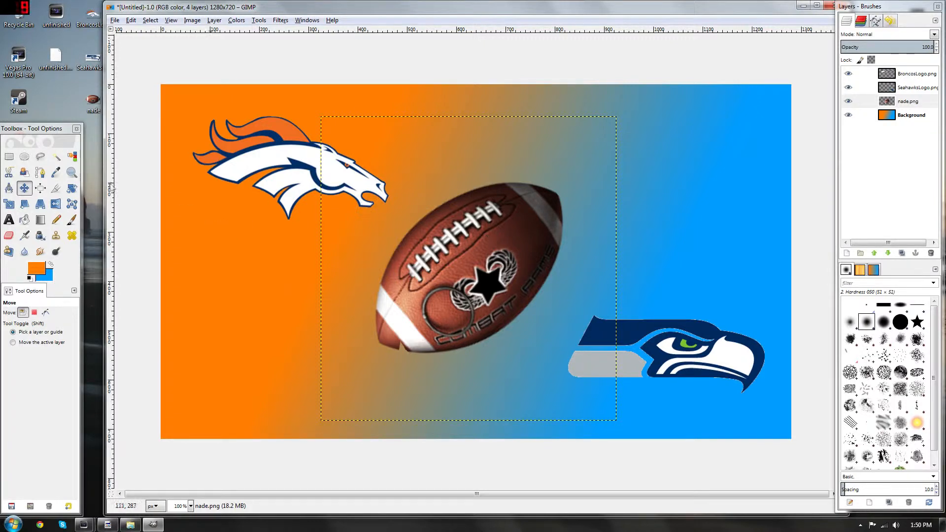
Step: Add the text "BRONCOS?" in a text box about 686 × 112 px above the football, directly over the Background layer
click(9, 220)
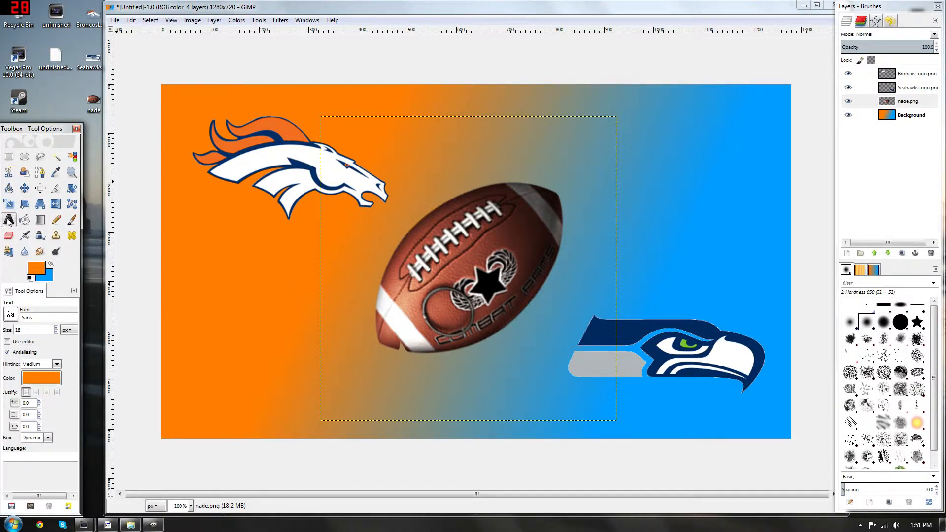
click(897, 115)
drag(414, 94, 752, 149)
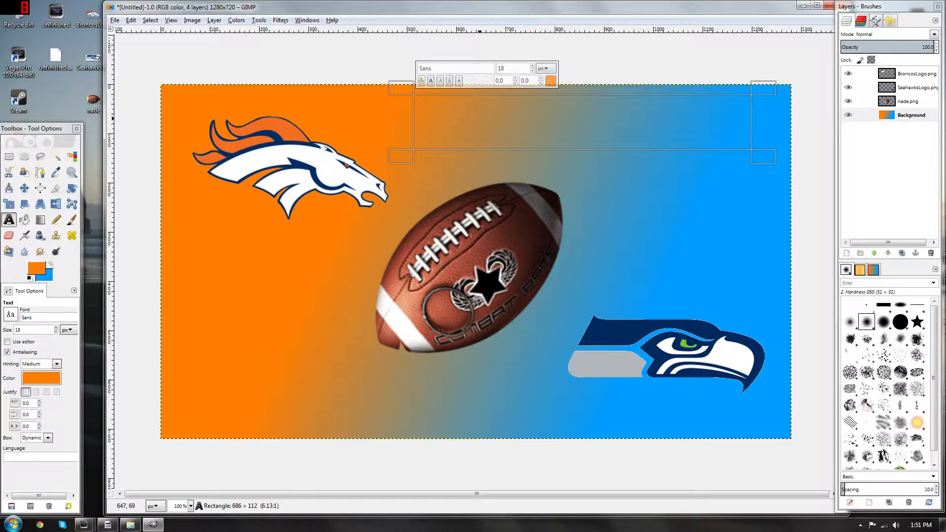
text(BRONCOS)
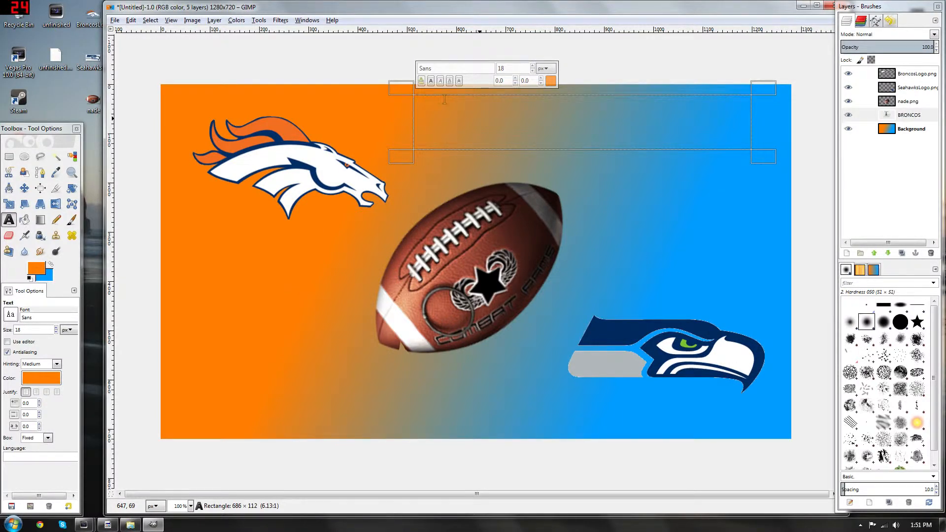
Step: Recolor the BRONCOS? text blue (009cff) and set its size to 80 px
drag(449, 100, 312, 88)
click(550, 81)
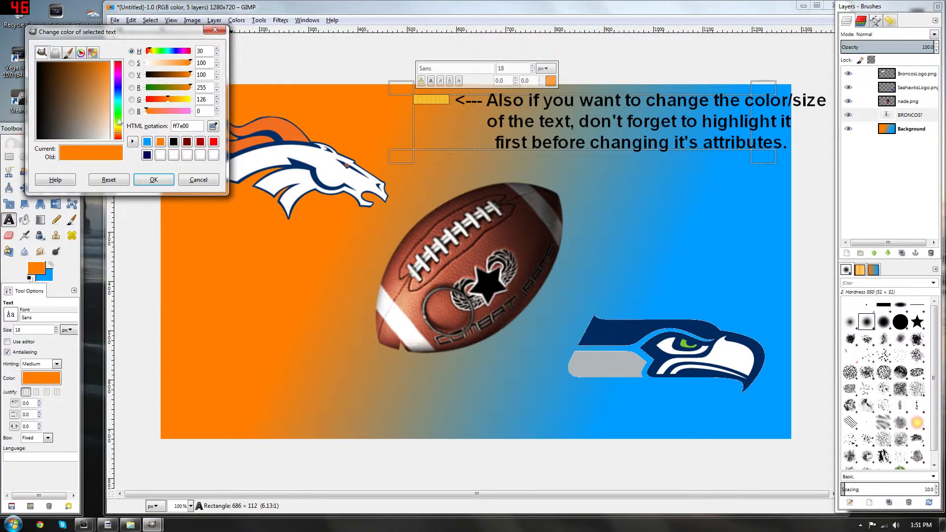
click(147, 142)
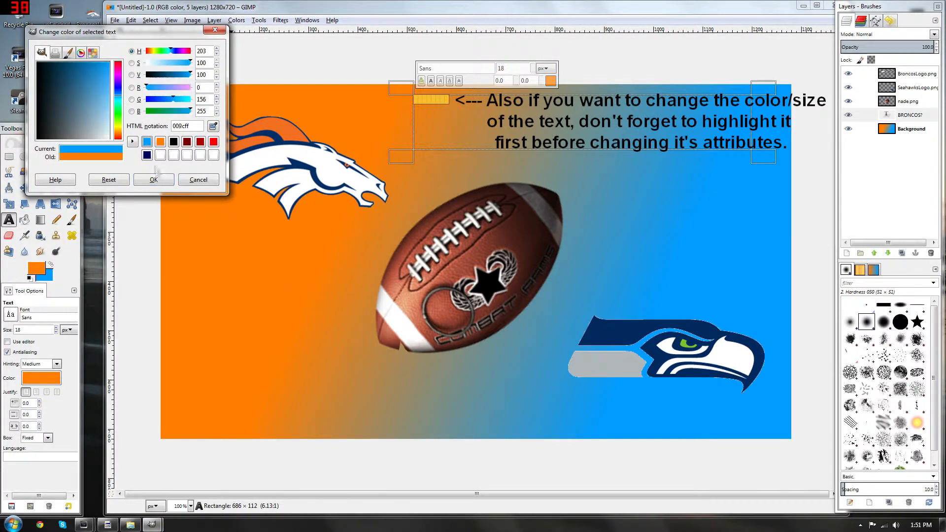
click(156, 180)
click(533, 66)
drag(532, 66, 532, 66)
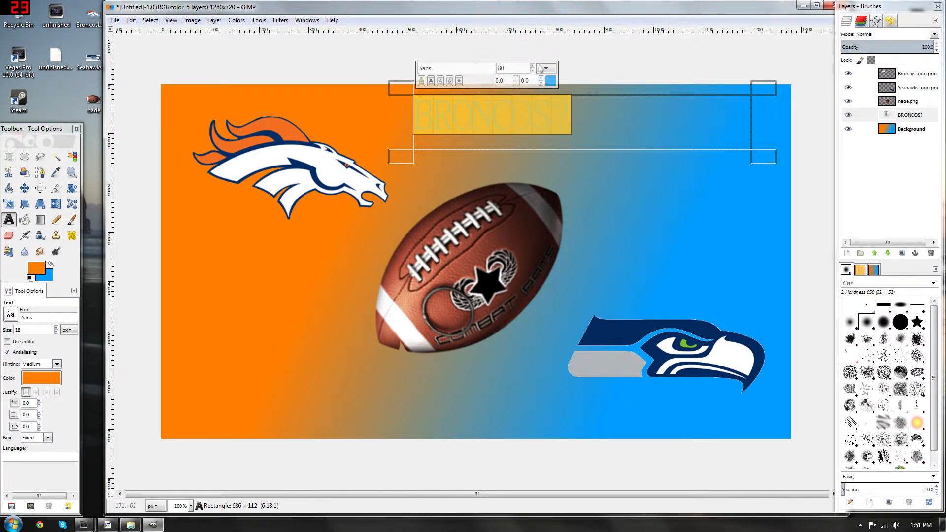
Step: Set the BRONCOS? text to the Impact Condensed font and fit its box to about 527 × 98 px just above the Broncos logo's head
drag(602, 109, 280, 90)
drag(446, 69, 212, 43)
text(Impact Condensed)
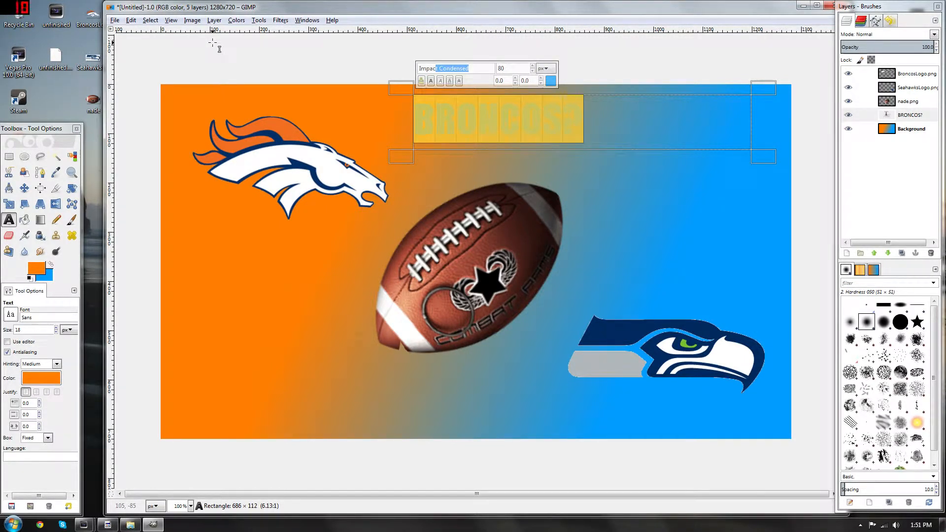
key(Return)
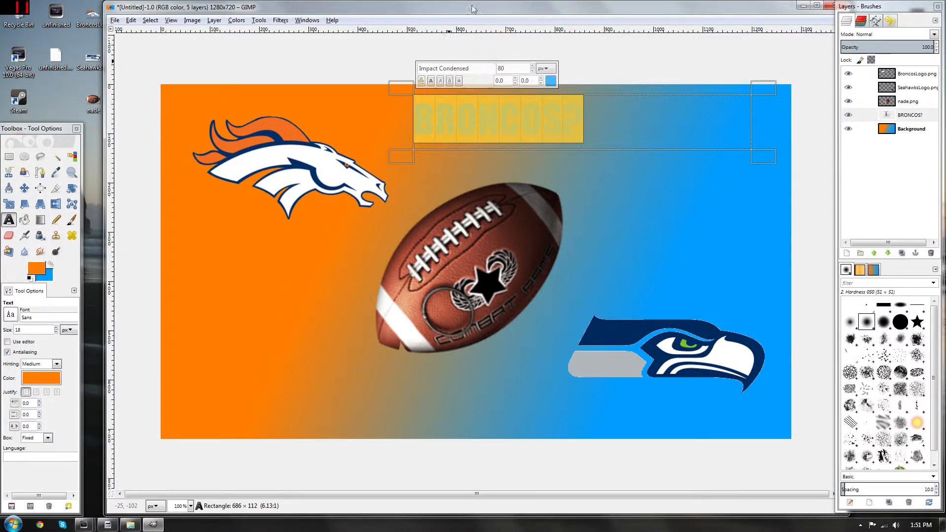
click(651, 132)
click(462, 134)
drag(416, 121, 308, 121)
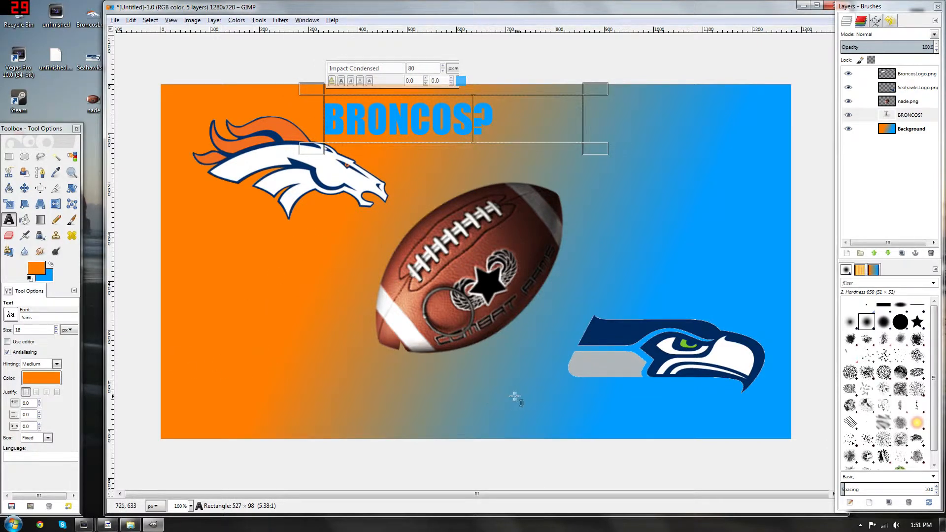
Step: Add the text "Seahawks" in a text box about 460 px wide below the football, near the canvas's lower edge
drag(472, 385, 707, 431)
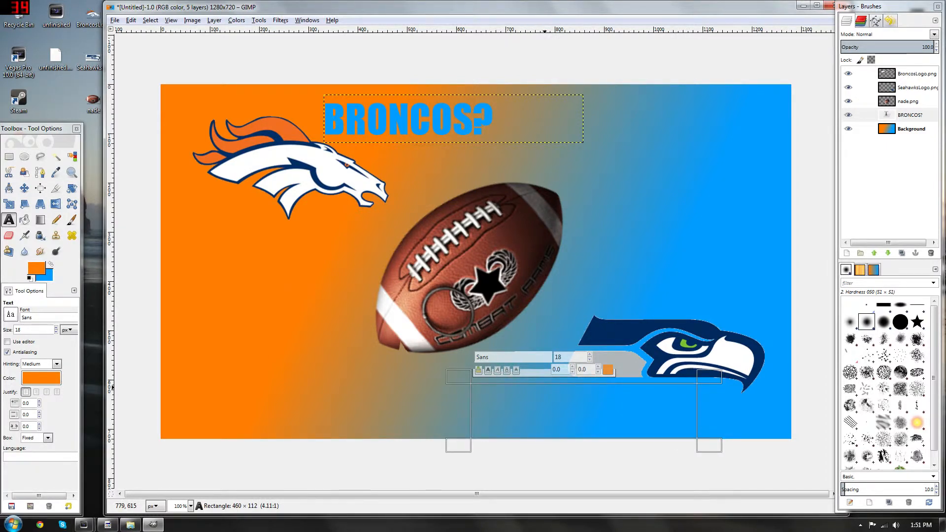
text(SeaH)
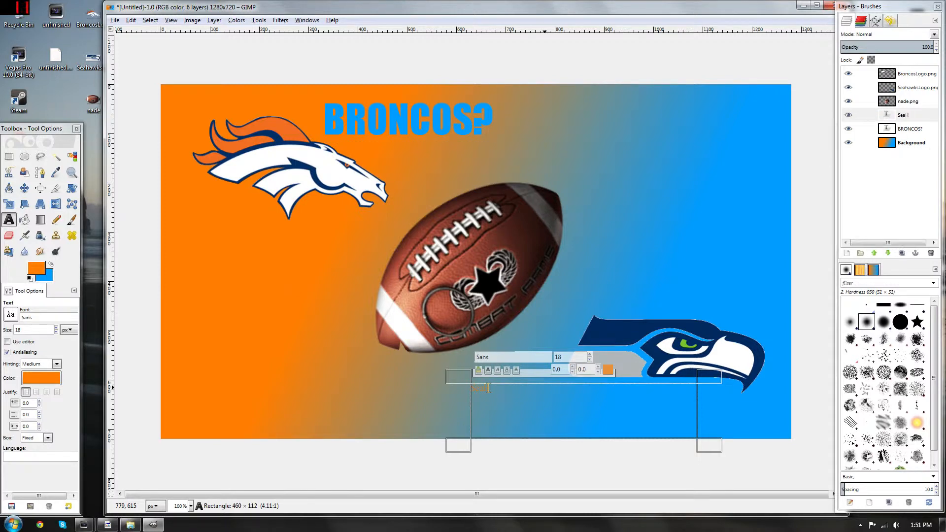
key(BackSpace)
key(BackSpace)
key(BackSpace)
key(BackSpace)
Step: Set the Seahawks text to 80 px in the Impact Condensed font
drag(538, 380, 469, 405)
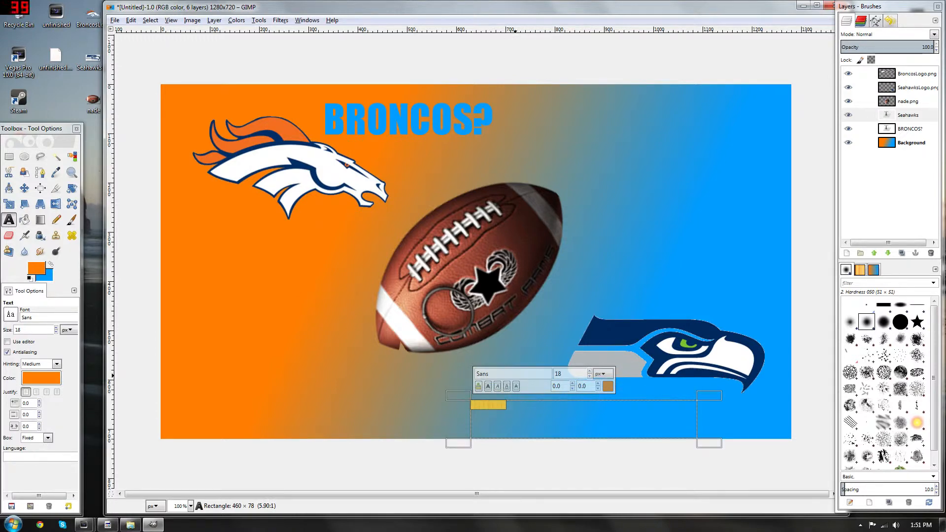
drag(588, 373, 589, 375)
click(540, 376)
text(iM)
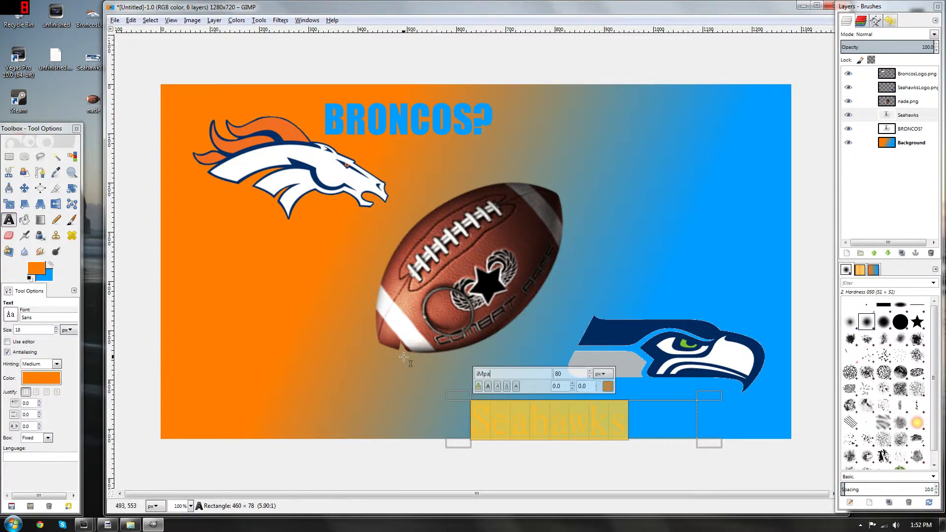
text(Impact Condensed)
key(Return)
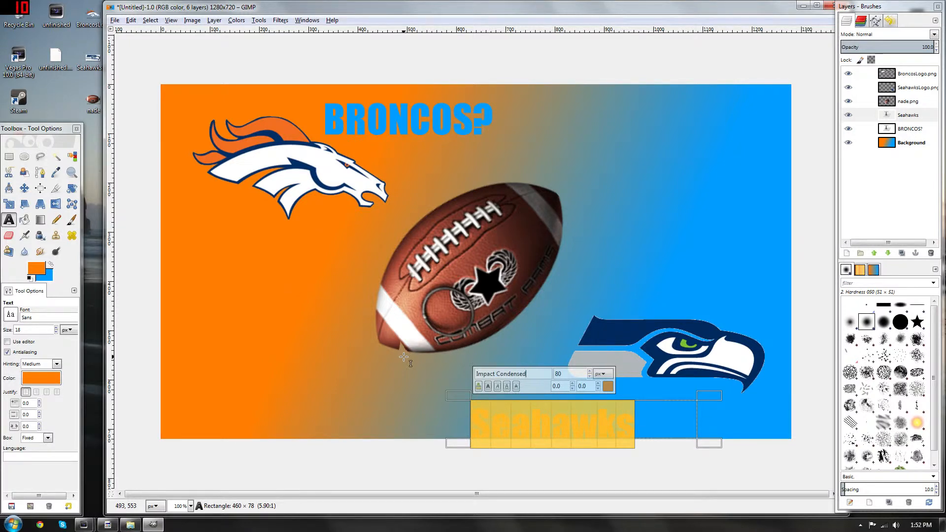
Step: Extend the Seahawks text box upward and pull its left edge slightly inward so the word fits beneath the logo
click(632, 413)
drag(634, 394, 627, 380)
drag(454, 413, 460, 413)
Step: Add the text "OR" in a text box about 542 × 160 px across the football
click(913, 143)
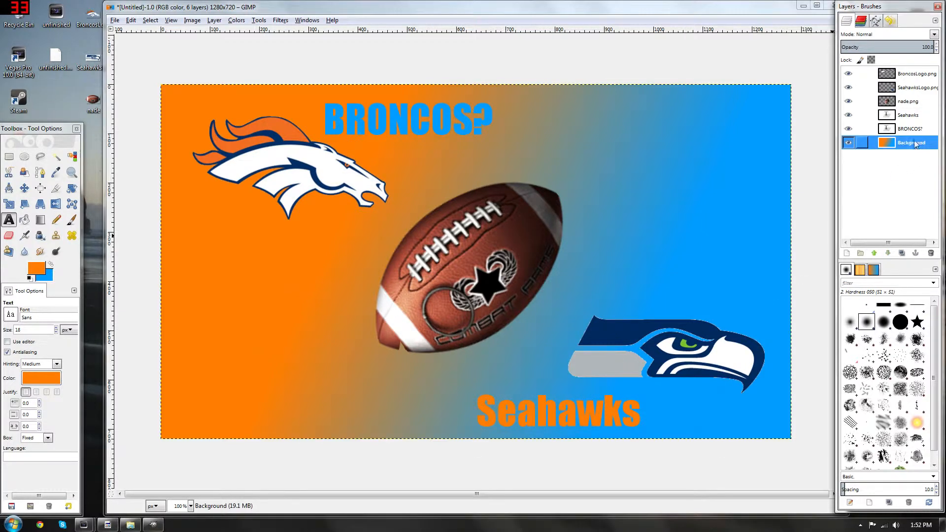
click(911, 129)
drag(362, 217, 628, 296)
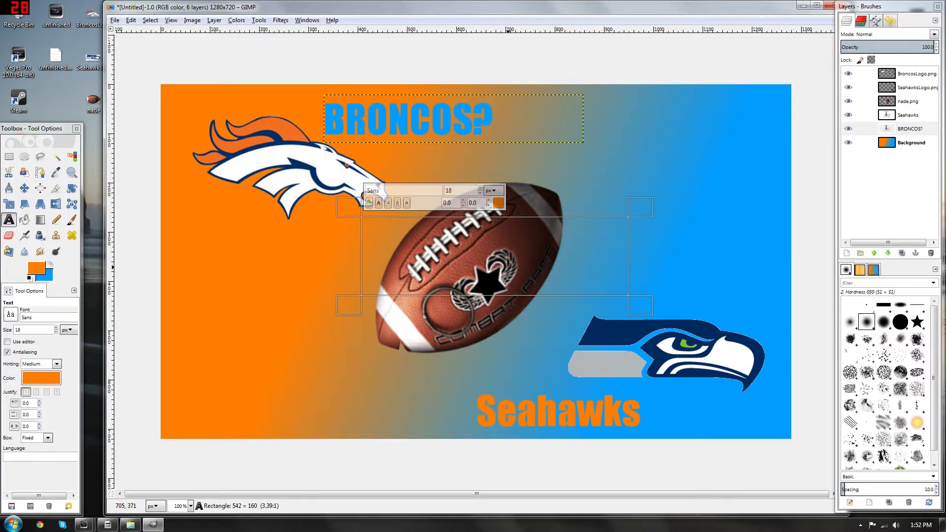
text(OR)
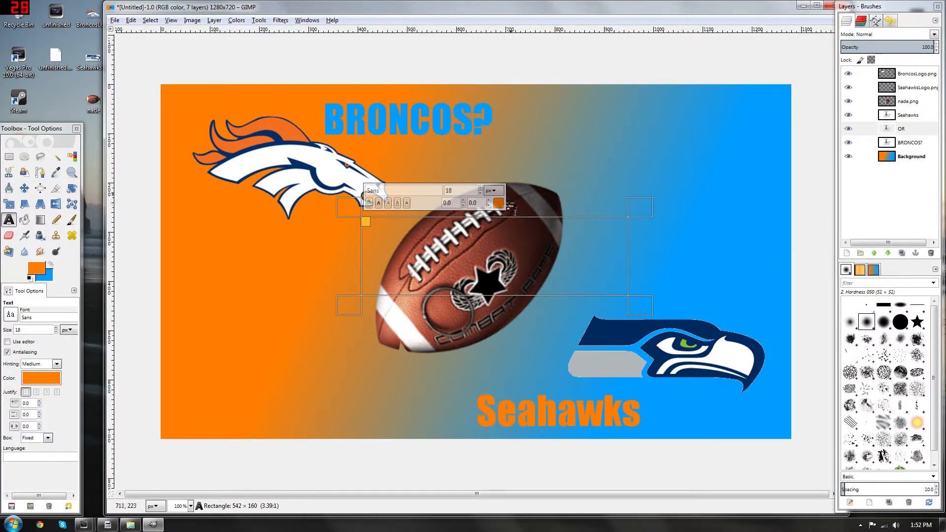
Step: Recolor the OR text white
click(499, 202)
click(84, 132)
click(173, 167)
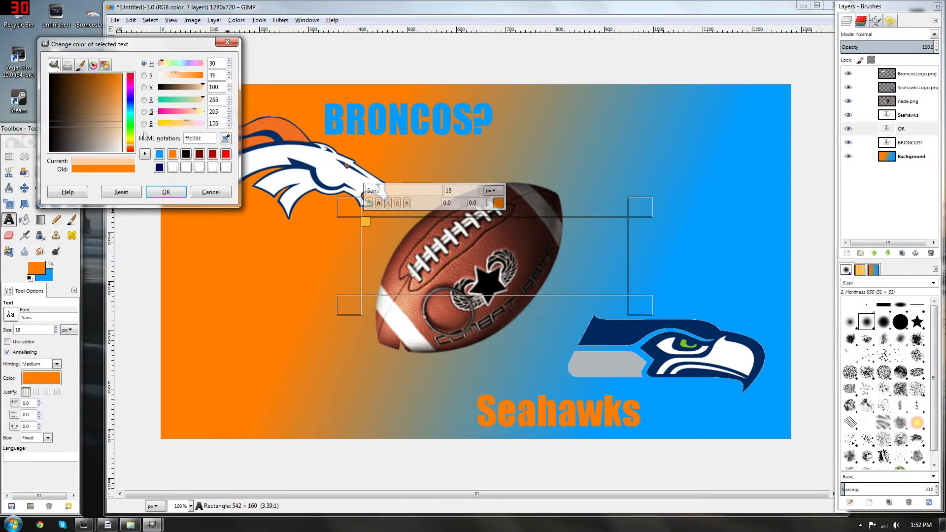
click(166, 192)
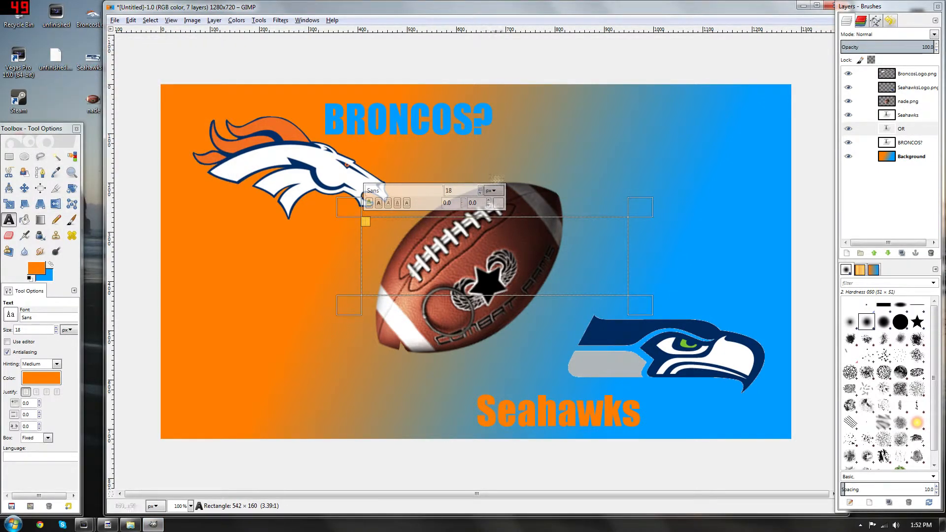
Step: Set the OR text to 180 px and raise its layer to the top of the stack, extending its box to about 204 px tall
drag(481, 190, 480, 190)
click(481, 193)
drag(905, 140, 902, 73)
drag(478, 311, 479, 332)
Step: Change the font of the OR text to Impact Condensed
drag(407, 189, 271, 181)
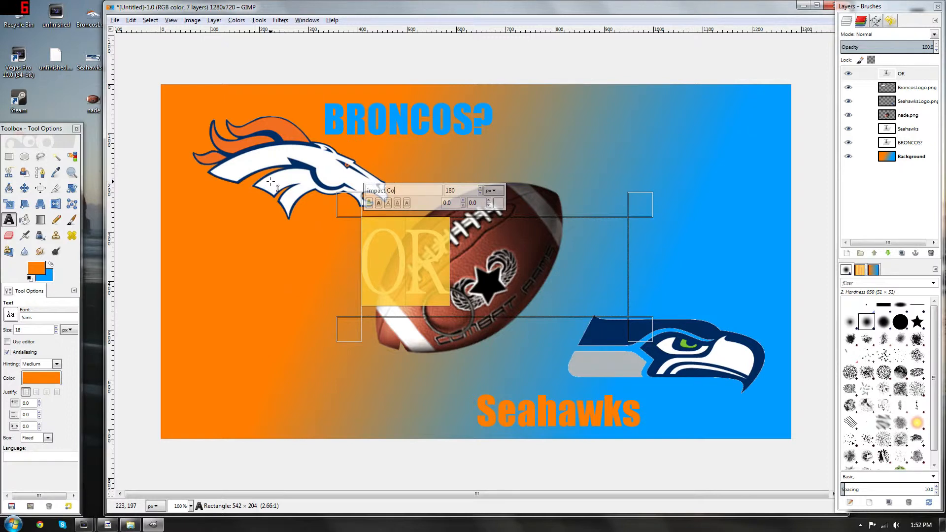
click(606, 109)
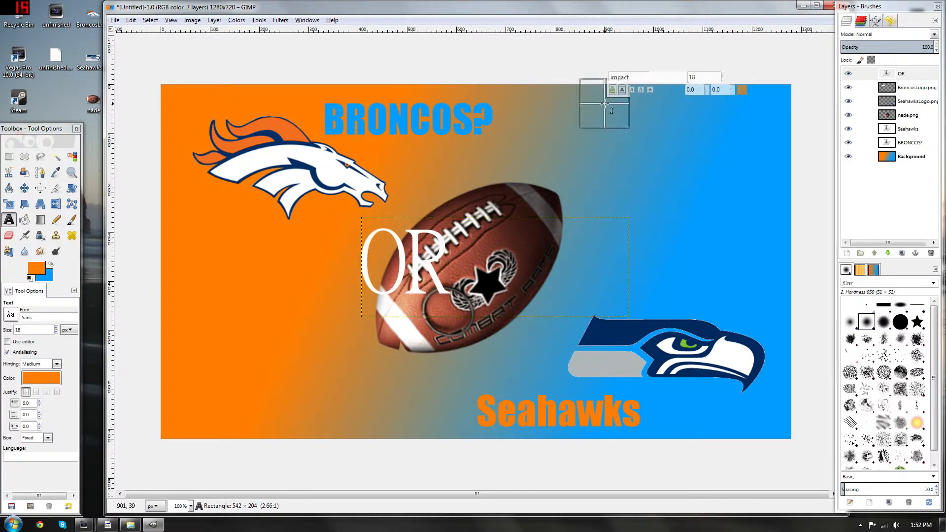
drag(515, 240, 324, 229)
drag(393, 191, 221, 162)
key(BackSpace)
text(Impact Condensed)
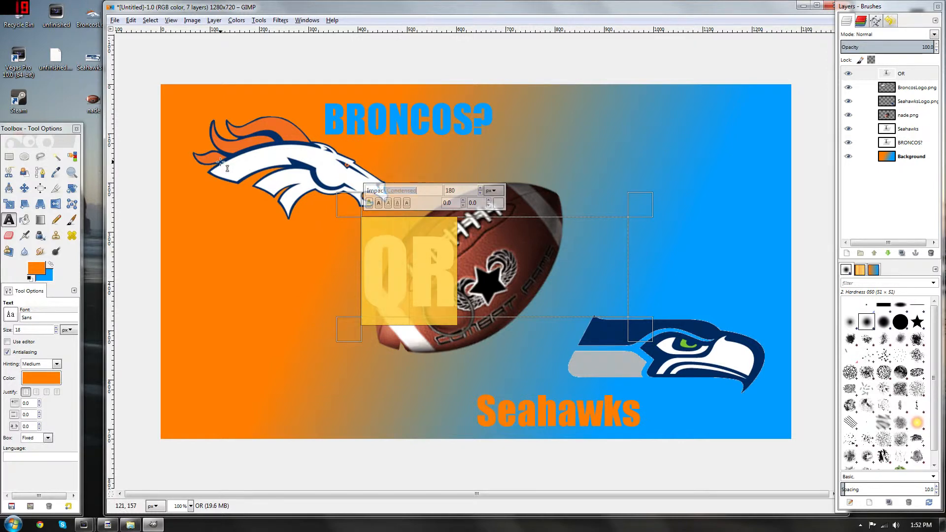
key(Return)
Step: Resize the OR text box to about 281 × 220 px and move it so the word sits centered on the football
drag(505, 338, 504, 366)
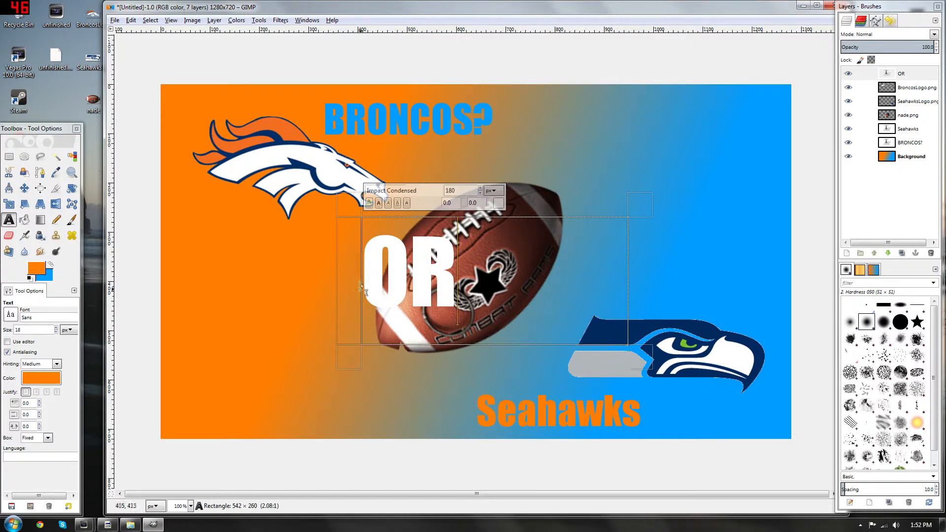
drag(362, 285, 389, 286)
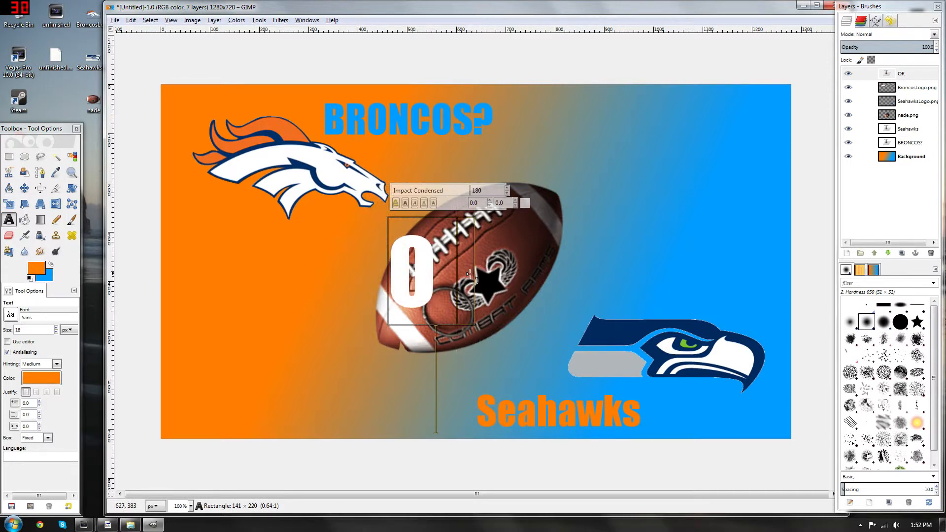
drag(473, 275, 570, 271)
drag(368, 271, 415, 274)
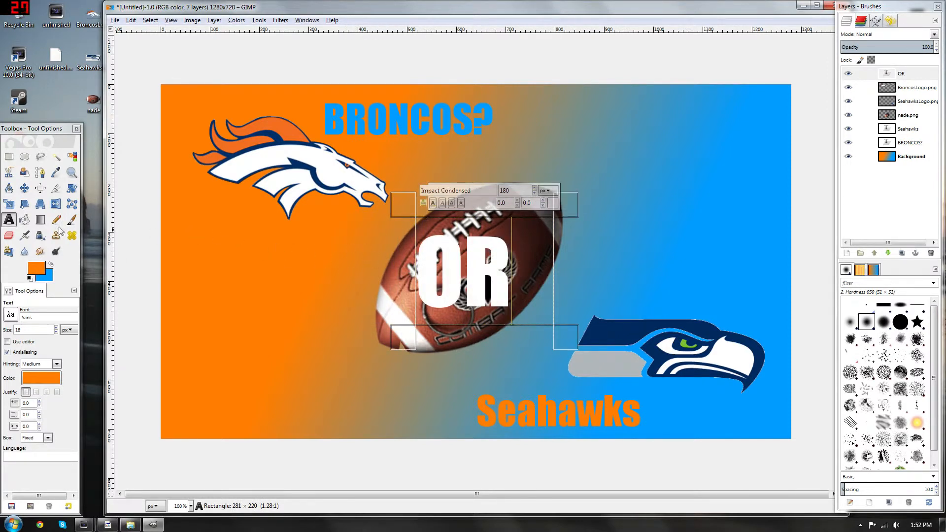
click(24, 188)
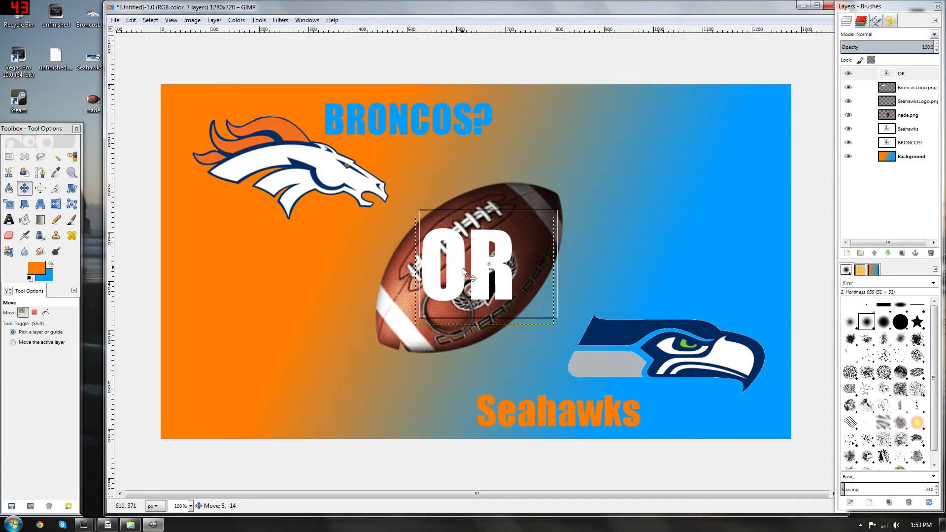
mouse_move(458, 274)
mouse_down()
mouse_move(479, 248)
mouse_move(265, 345)
mouse_move(433, 261)
mouse_move(459, 267)
mouse_up()
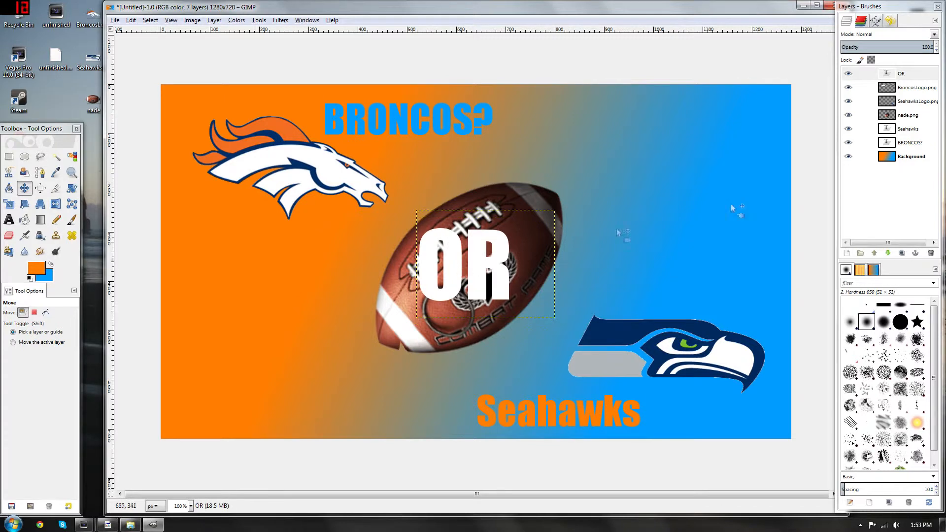
Step: Start an image export and name the file BroncosSeahawksThumbnail.jpg
click(917, 158)
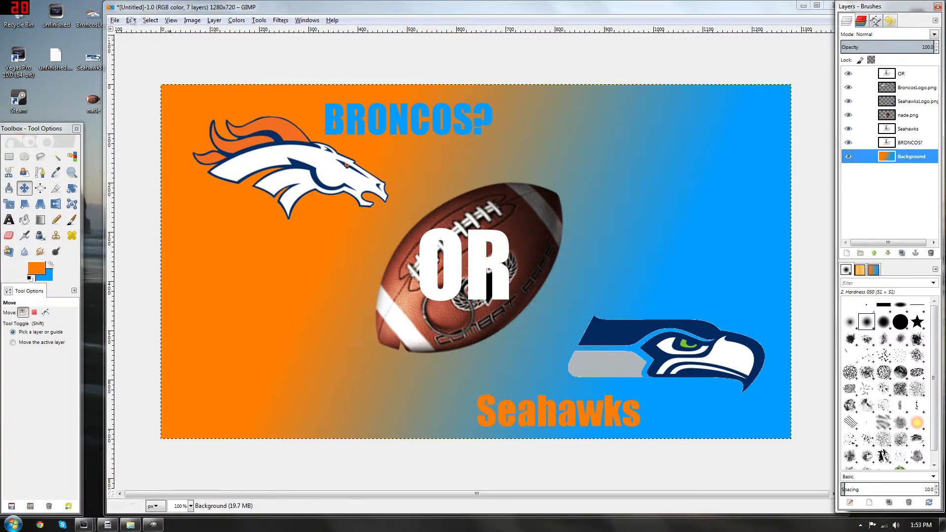
click(114, 21)
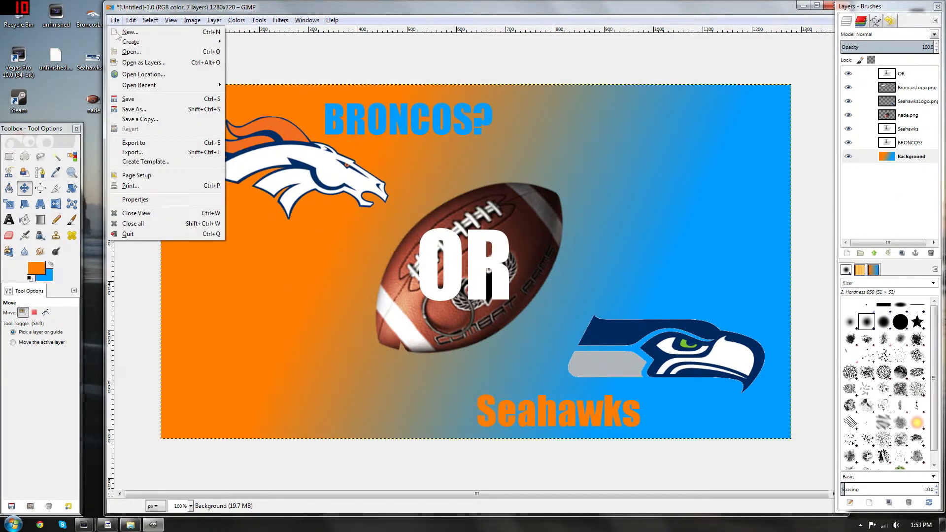
click(140, 157)
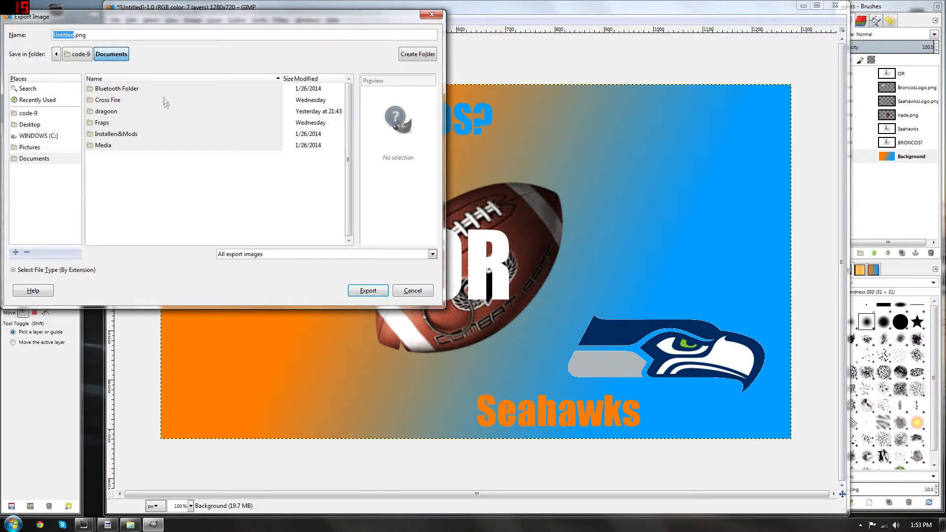
key(End)
key(BackSpace)
key(BackSpace)
key(BackSpace)
key(BackSpace)
key(BackSpace)
key(BackSpace)
text(BroncosSeahawksThumbnail)
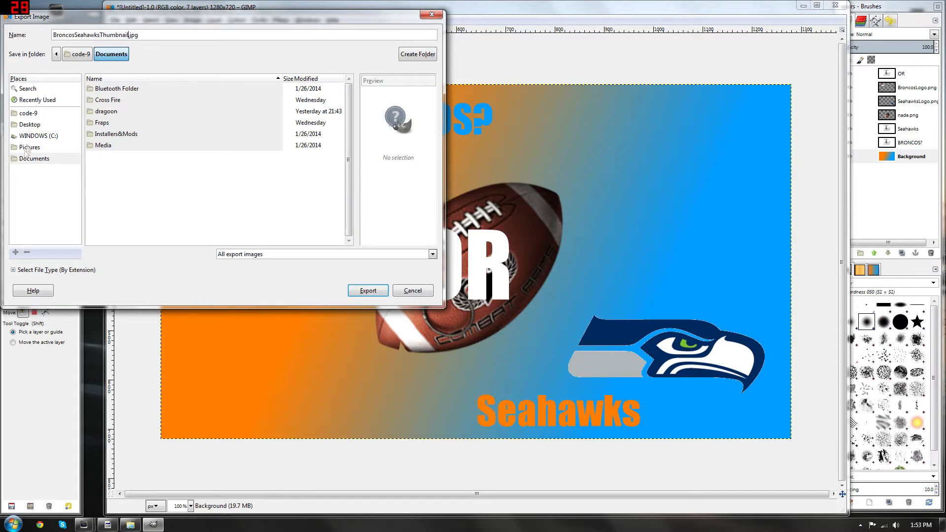
Step: Export the thumbnail to the Desktop folder as a JPEG with quality 90
click(30, 126)
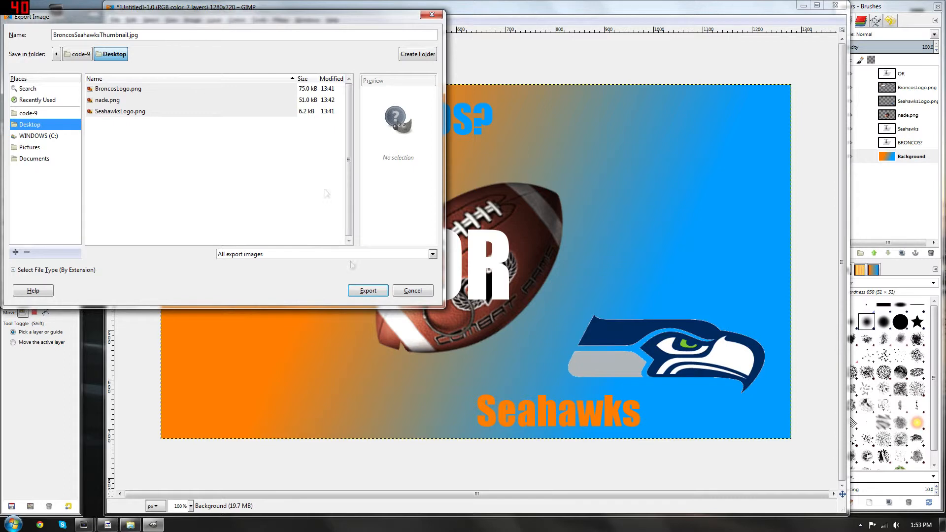
click(368, 291)
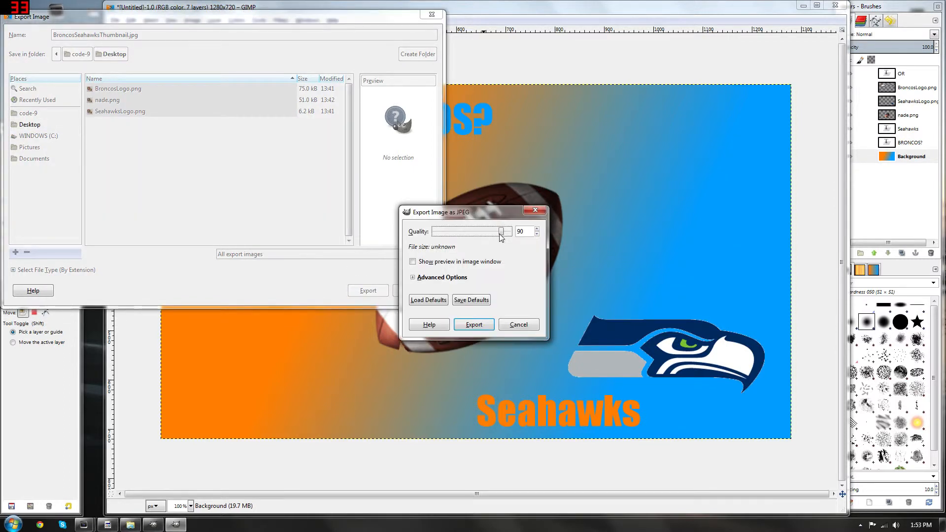
click(487, 326)
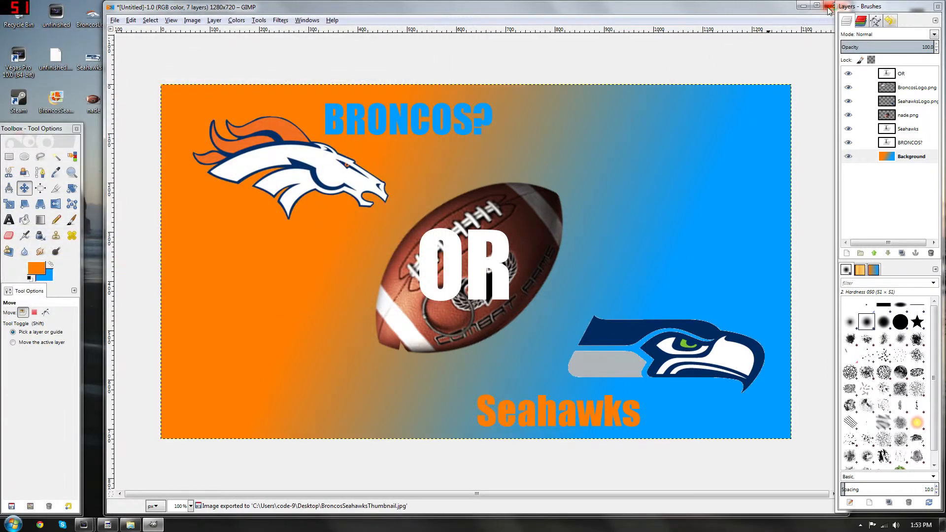
Step: Move the toolbox window aside and open the exported thumbnail from the desktop to check it
drag(52, 131, 283, 142)
double_click(55, 101)
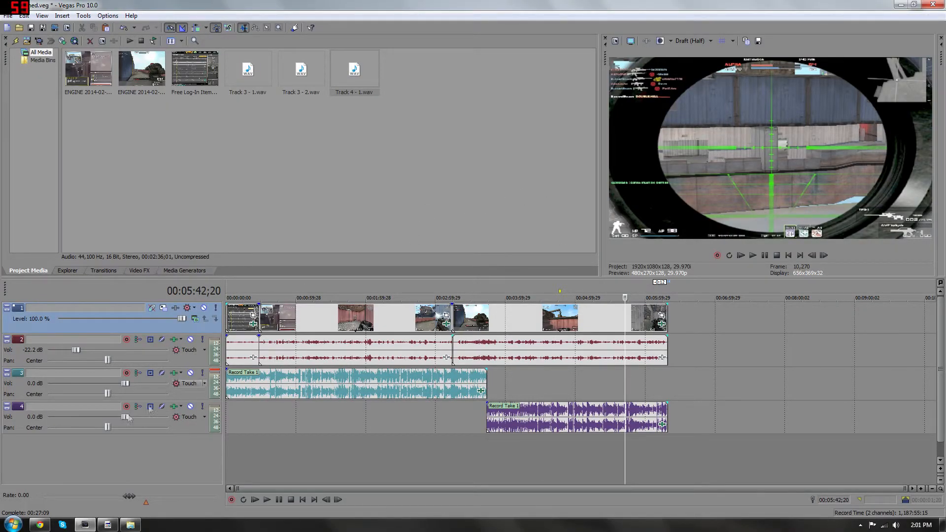
Step: Switch to Chrome, open YouTube's upload page, and arrange its restored window beside the desktop icons with Vegas Pro minimized
click(39, 525)
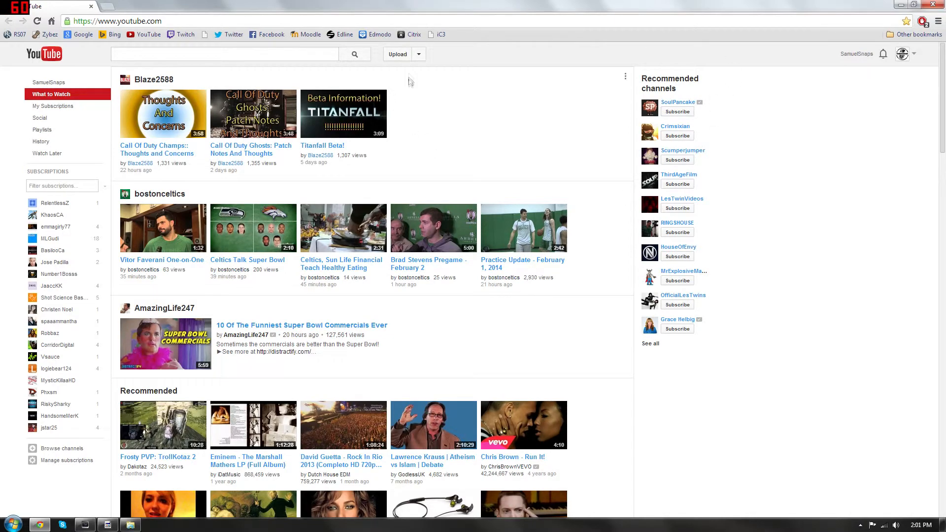
click(402, 54)
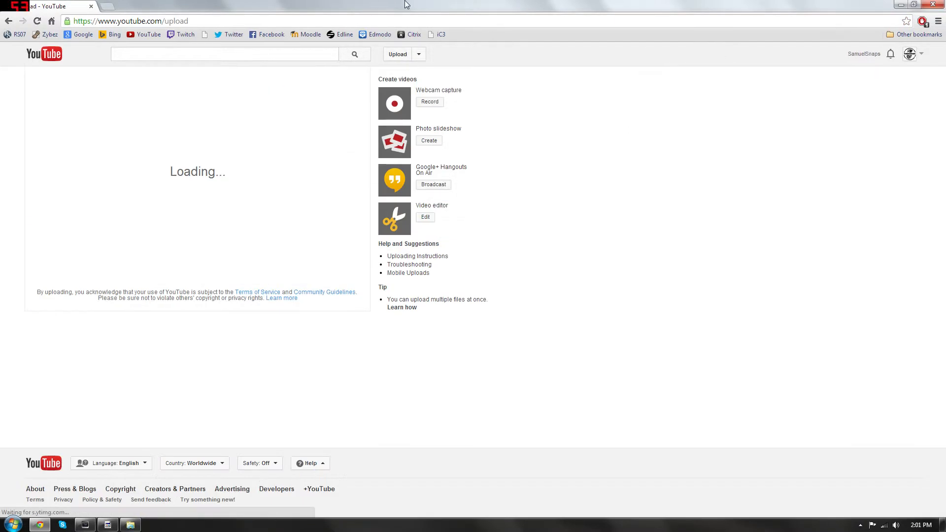
double_click(407, 3)
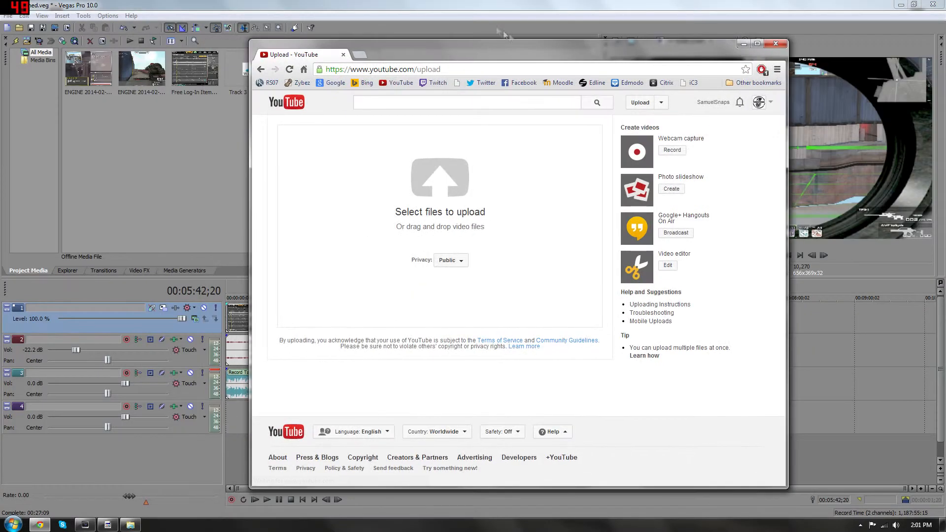
click(902, 4)
drag(566, 52, 635, 52)
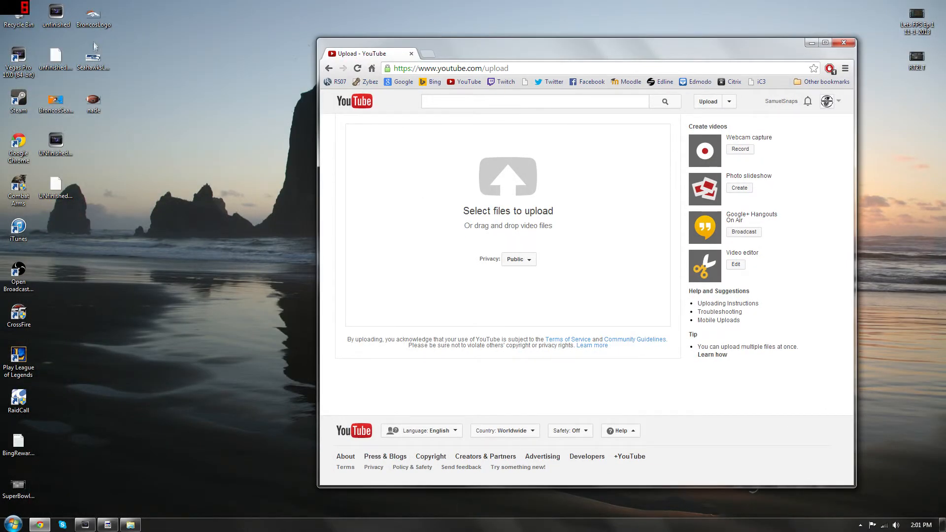
Step: Start uploading the SuperBowlSundayCommentary video from the desktop and enlarge the browser window to show more of the video's details
drag(19, 488, 733, 211)
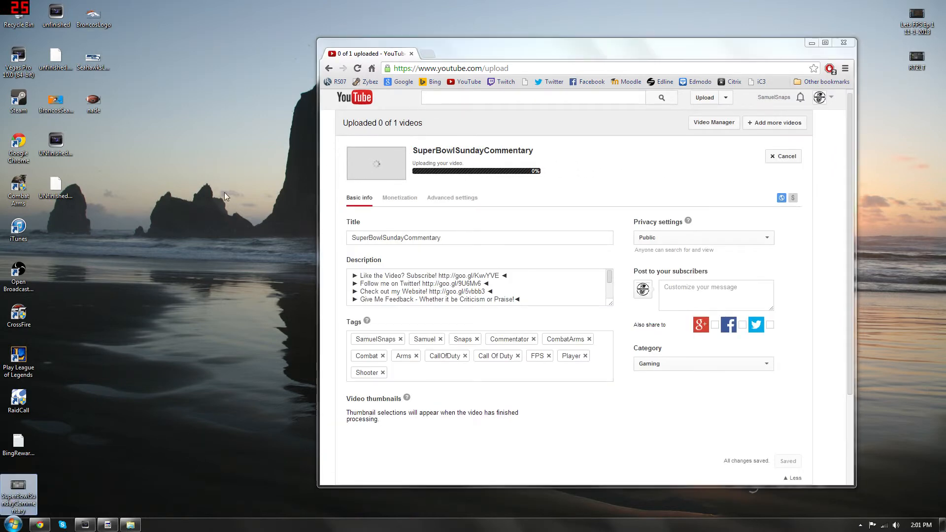
drag(791, 40, 773, 2)
drag(854, 229, 945, 232)
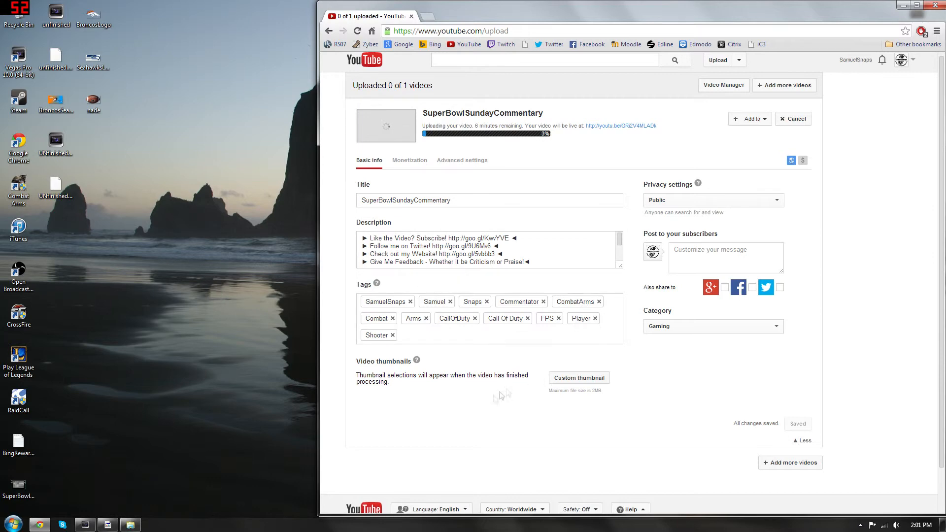
Step: Set BroncosSeahawksThumbnail from the Desktop folder as the video's custom thumbnail and save the changes
click(580, 380)
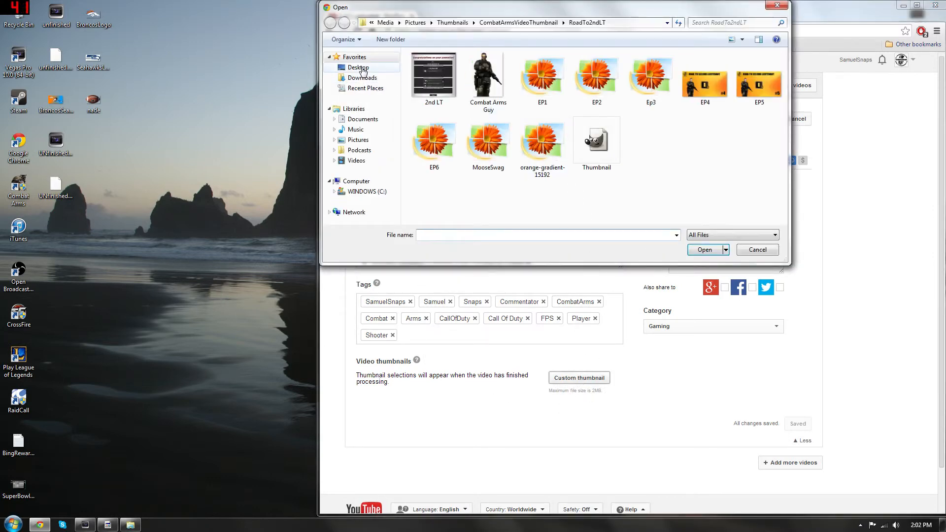
click(359, 67)
drag(783, 94, 753, 153)
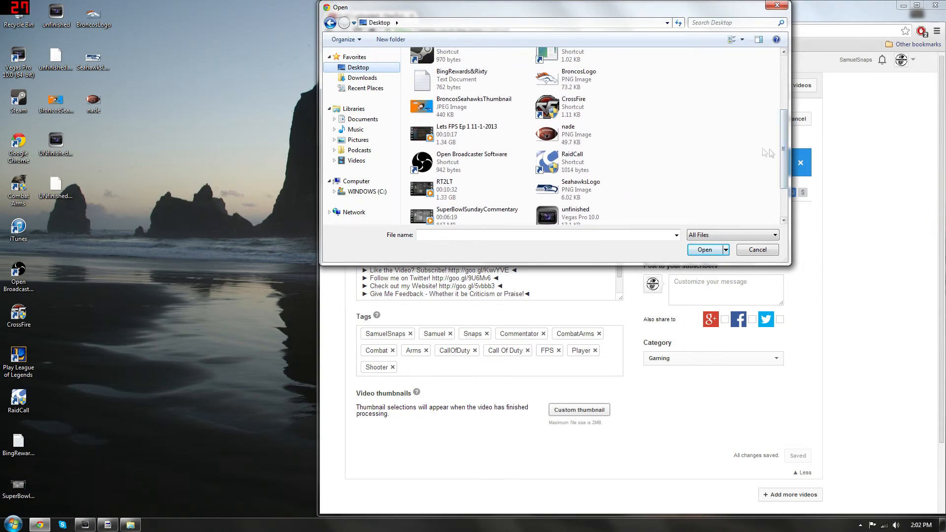
double_click(458, 104)
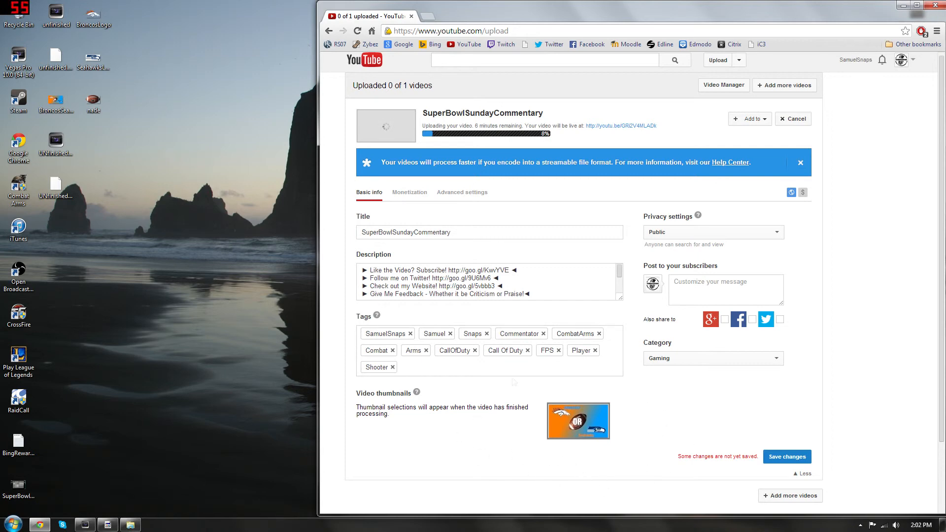
click(784, 457)
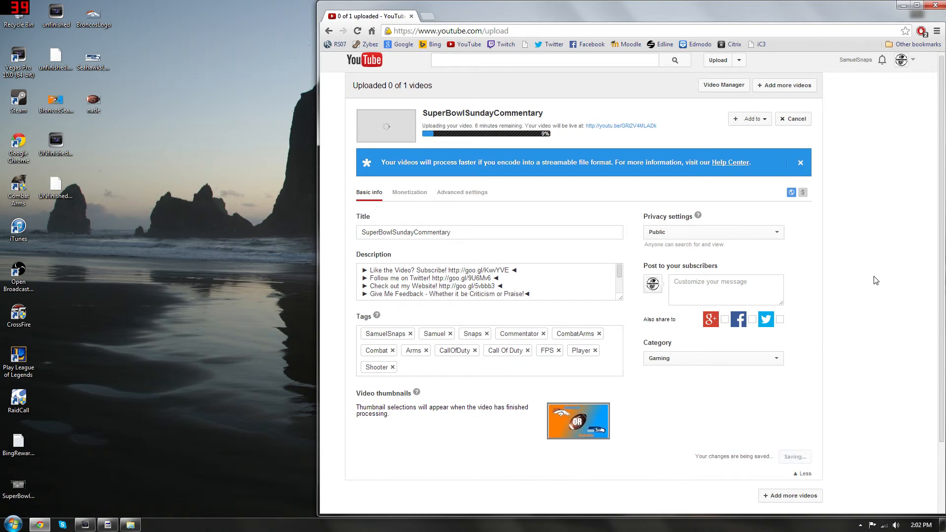